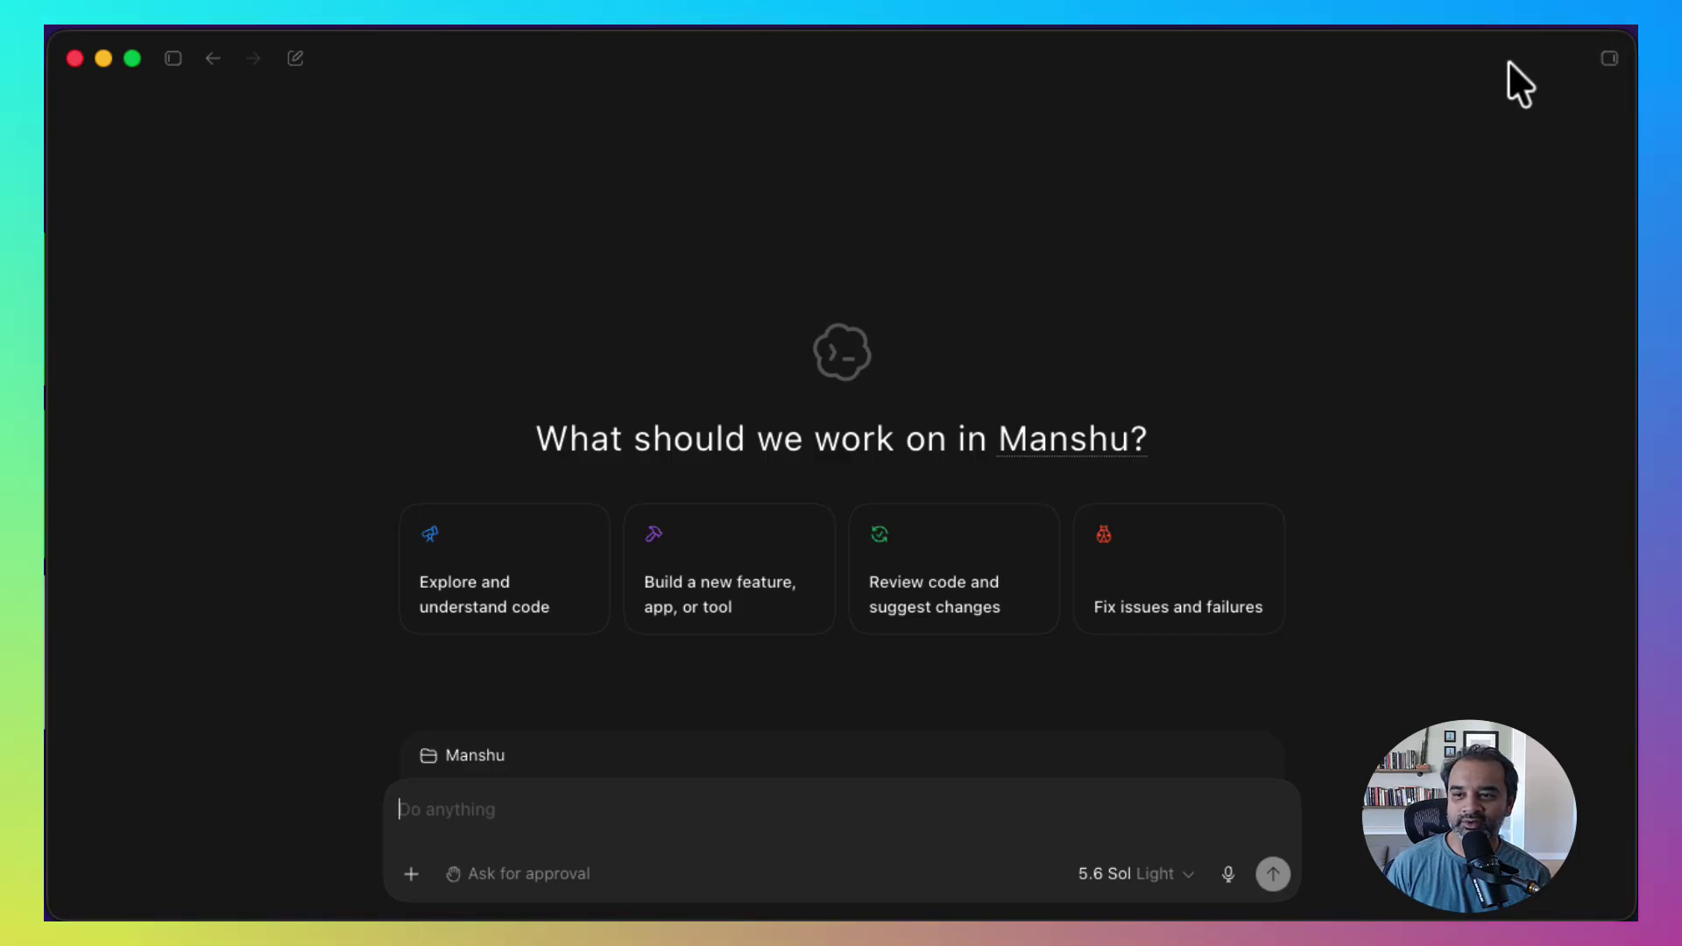
{"action": "left_click", "coordinate": [1606, 53]}
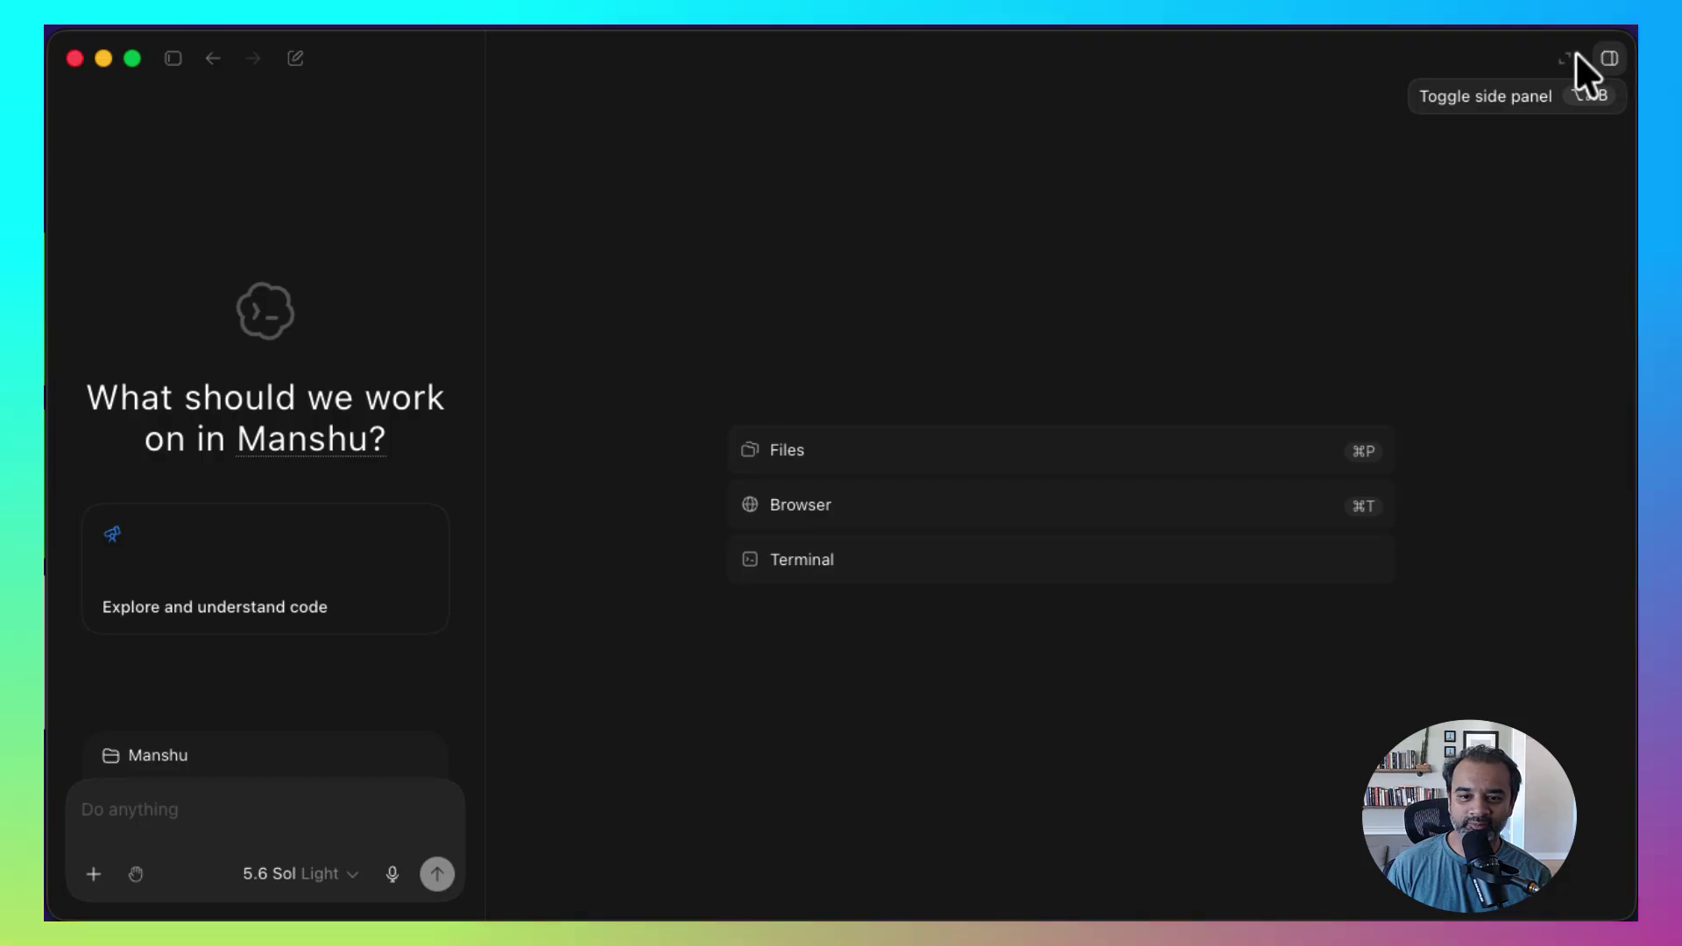
{"action": "left_click", "coordinate": [828, 502]}
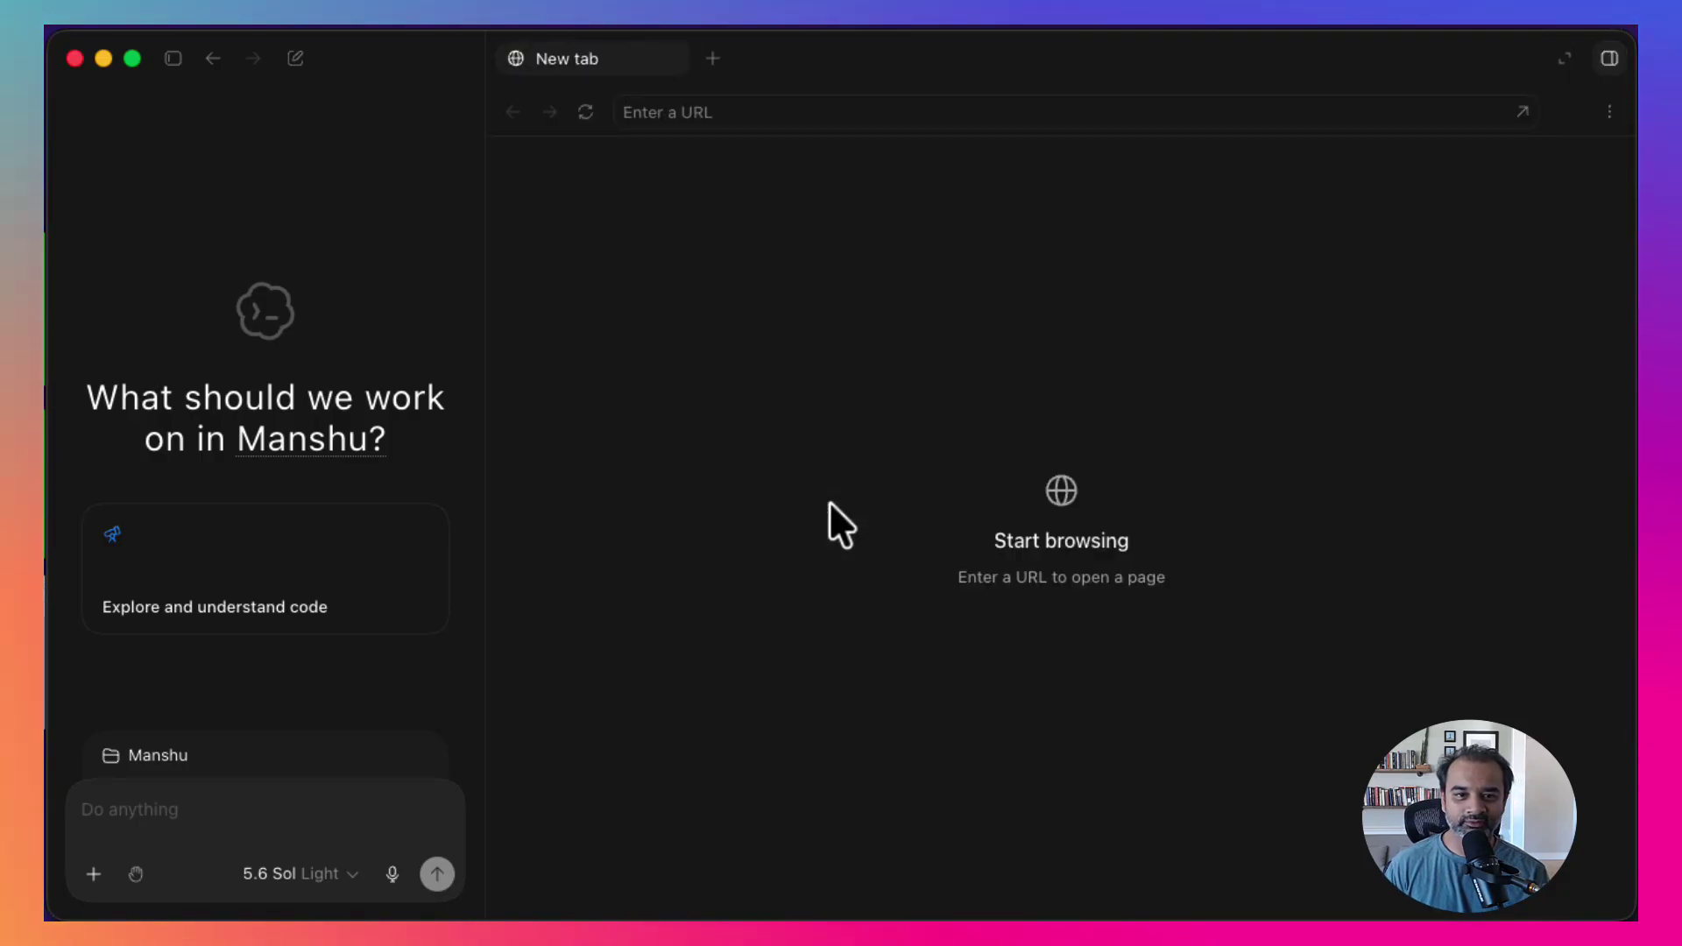
{"action": "type", "text": "https://empmverma1.service-now.com/"}
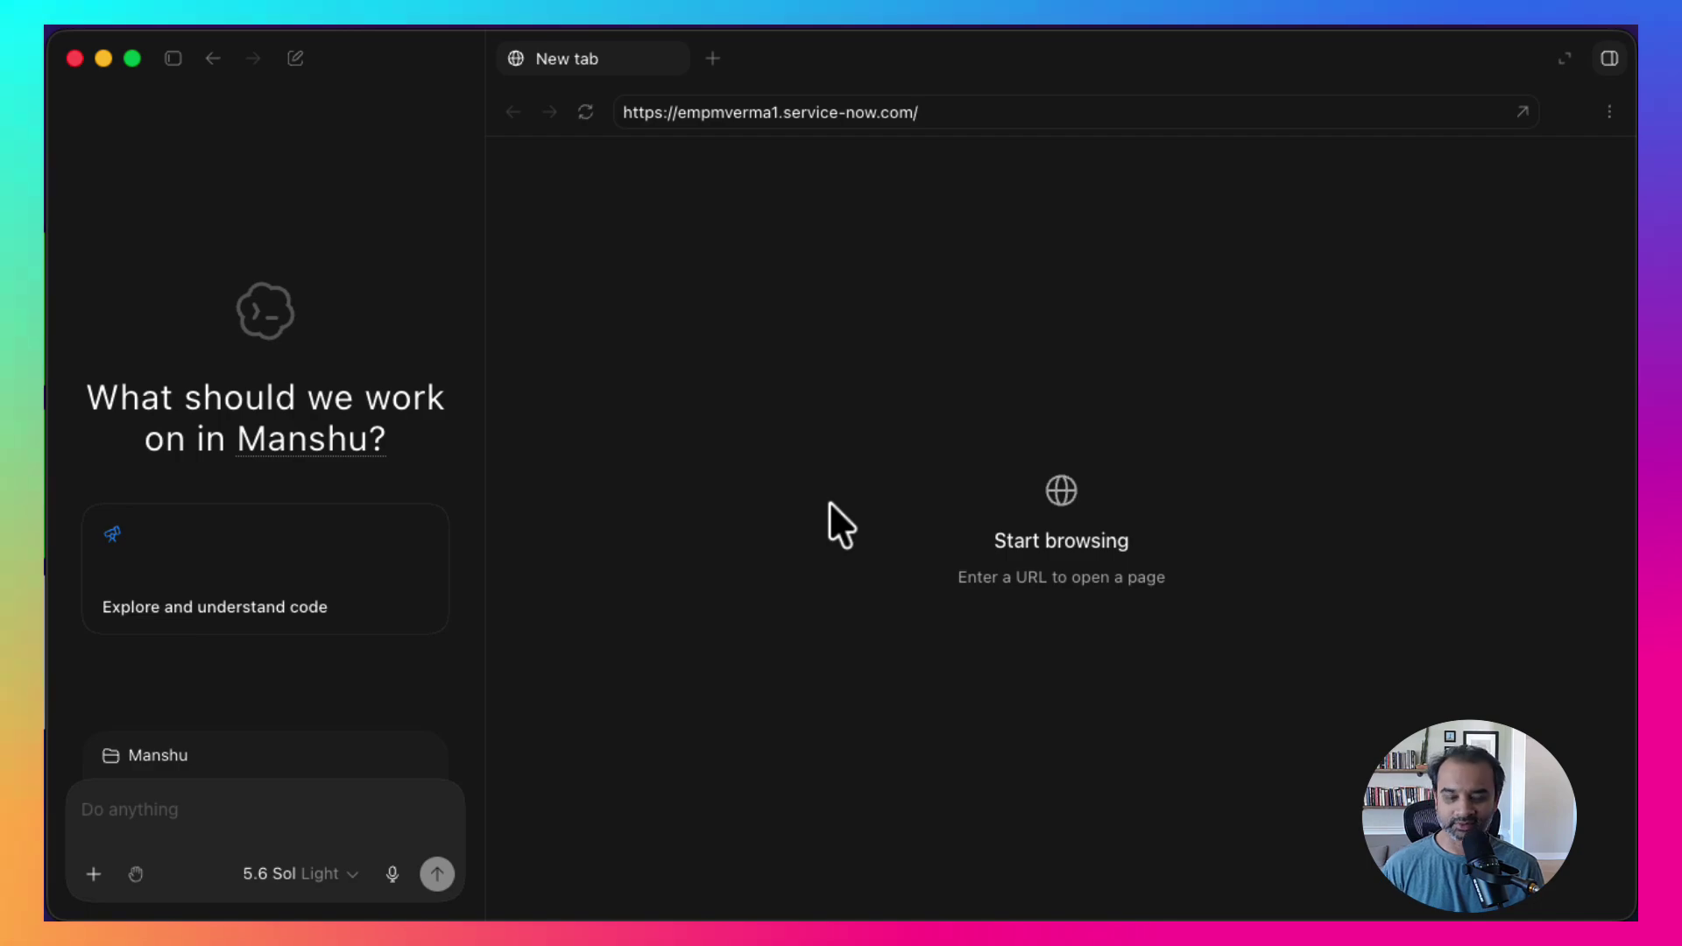
{"action": "key", "text": "Return"}
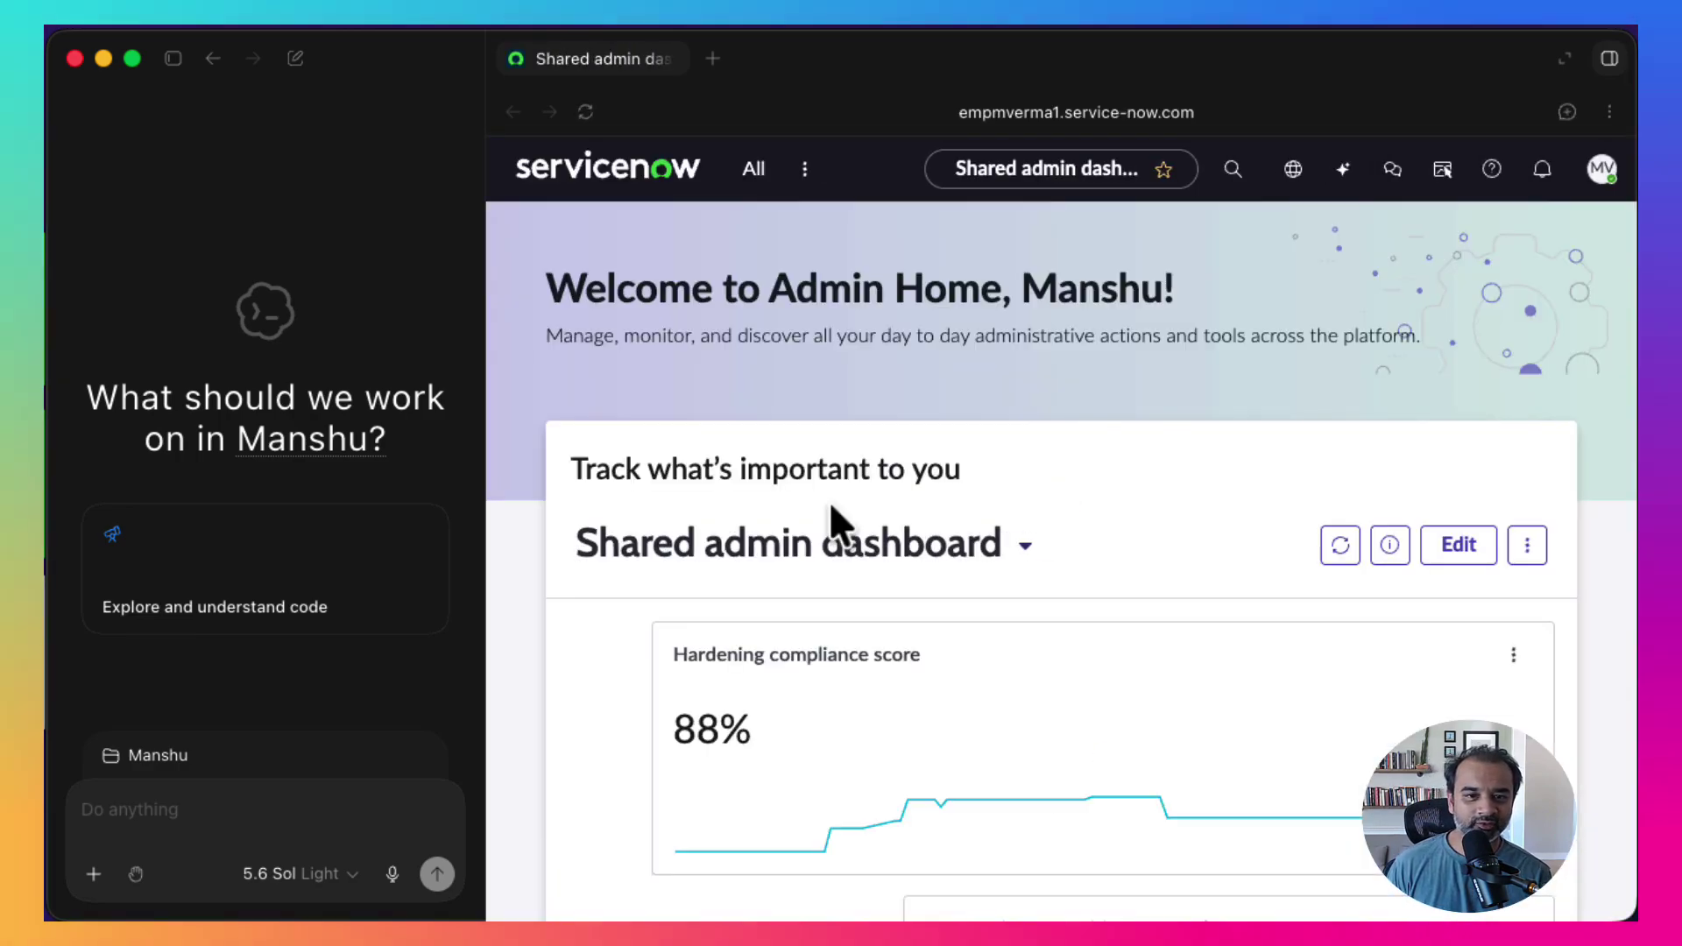
- Find the Agile Development stories list by filtering for "stories" and open the story Schedule Tree Maintenance
{"action": "left_click", "coordinate": [751, 175]}
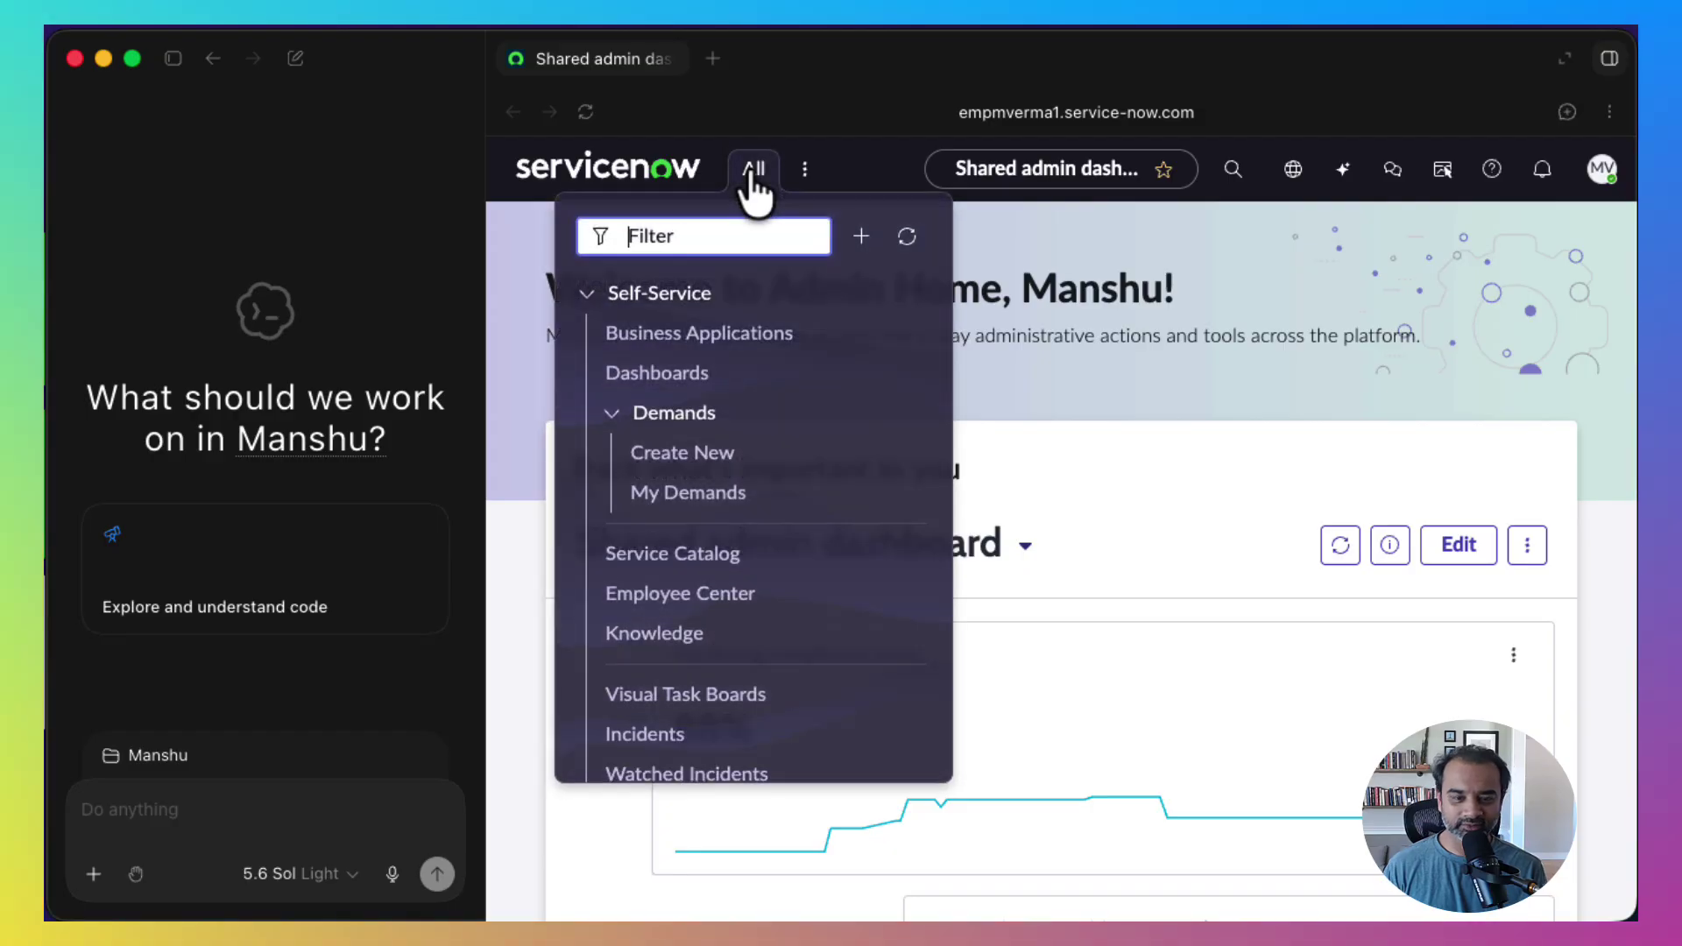
{"action": "type", "text": "stories"}
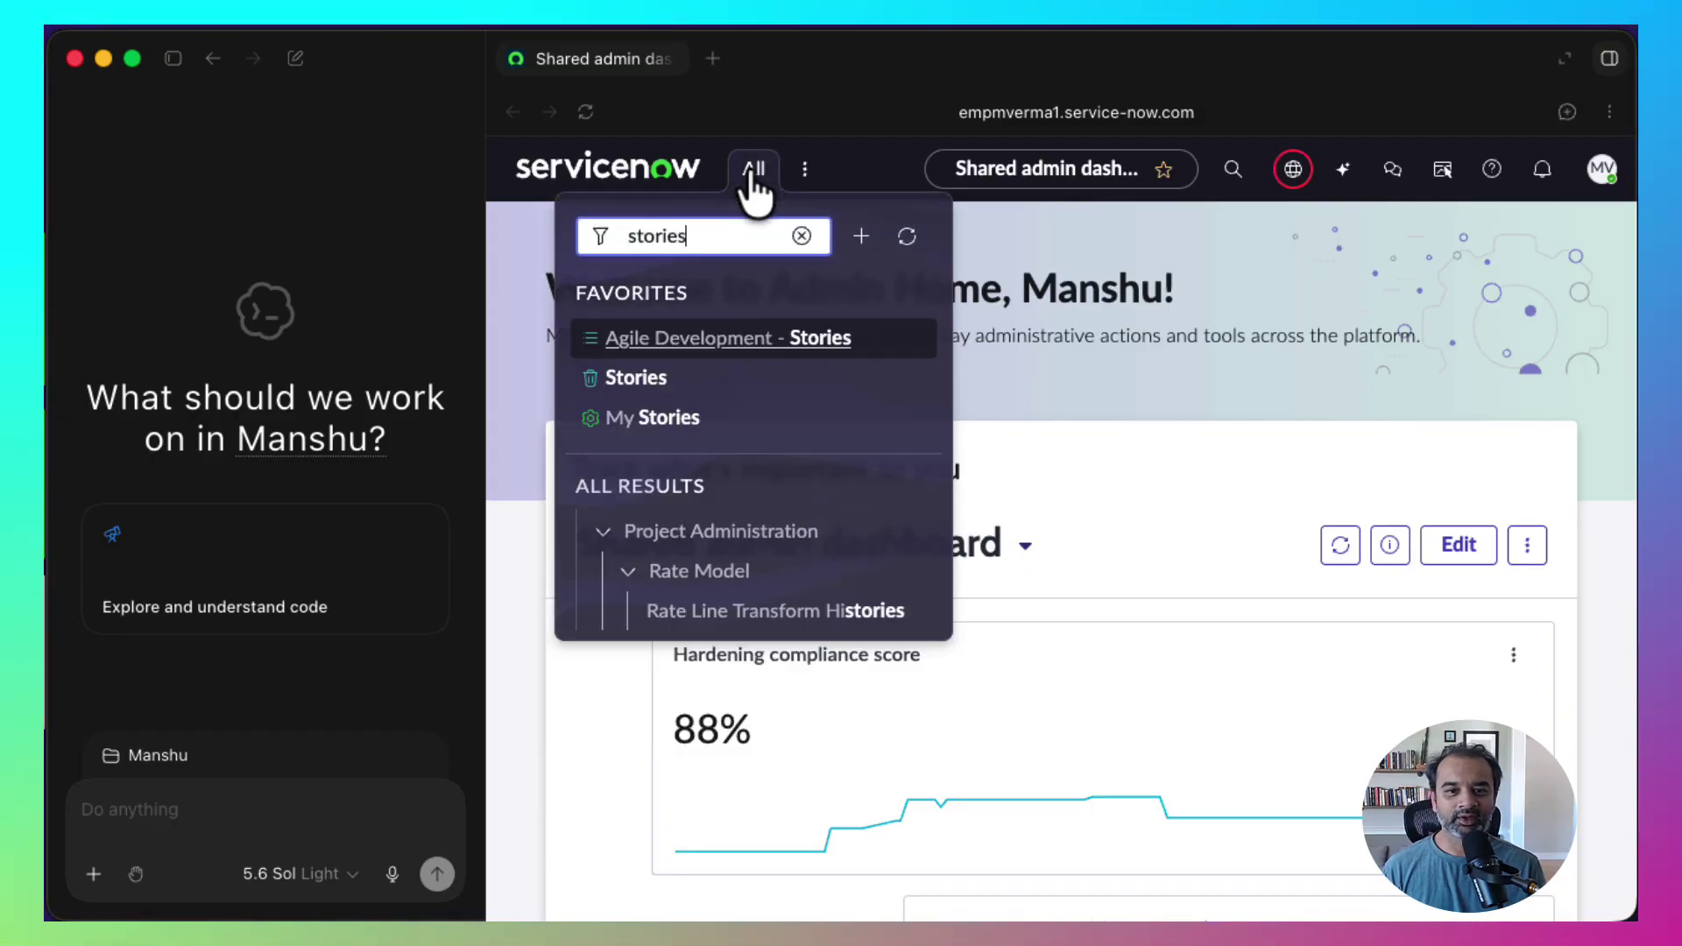
{"action": "left_click", "coordinate": [688, 333]}
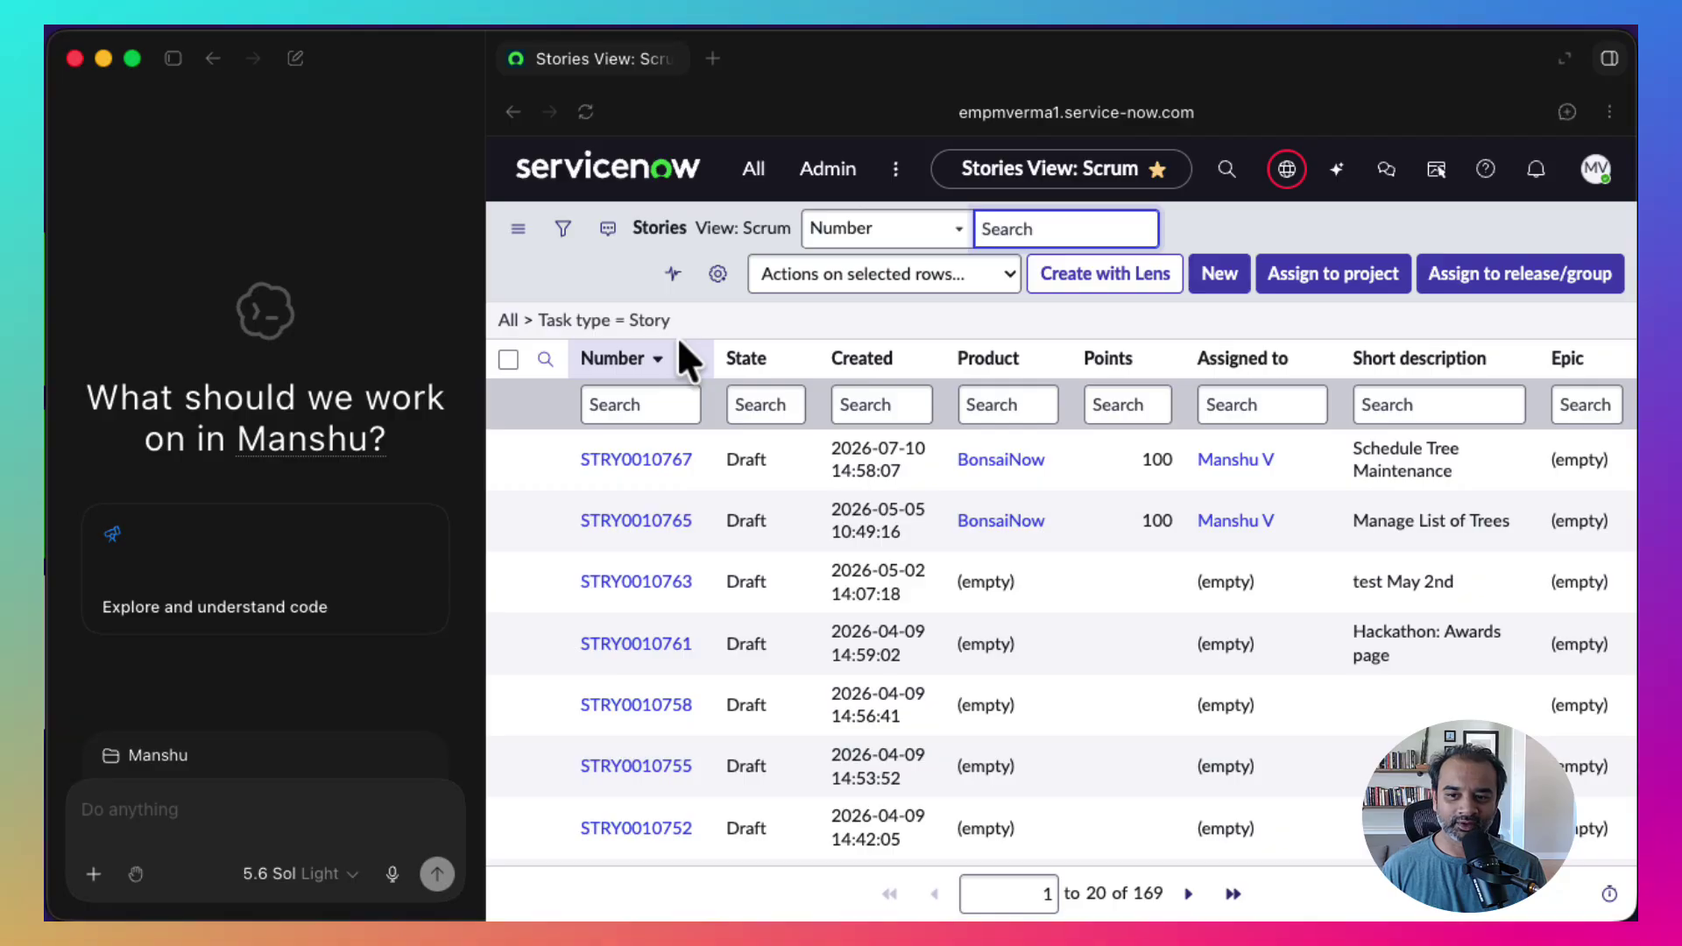
{"action": "left_click", "coordinate": [646, 458]}
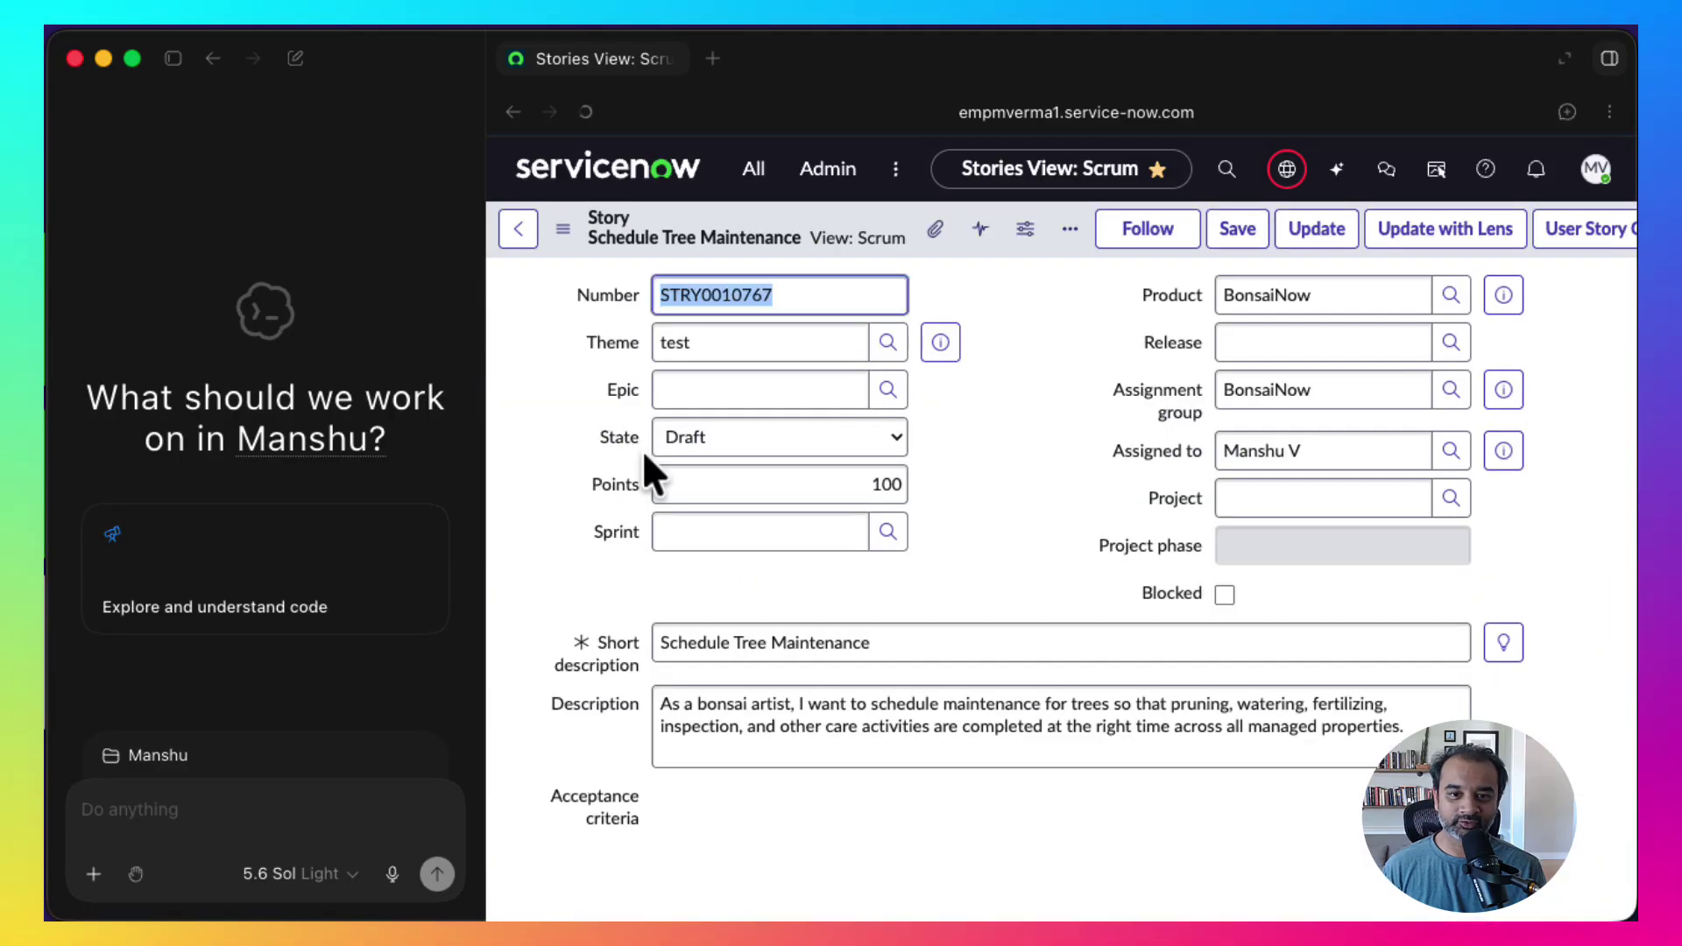
- Begin a prompt to the coding agent with "Look at the user story on the screen"
{"action": "left_click", "coordinate": [169, 806]}
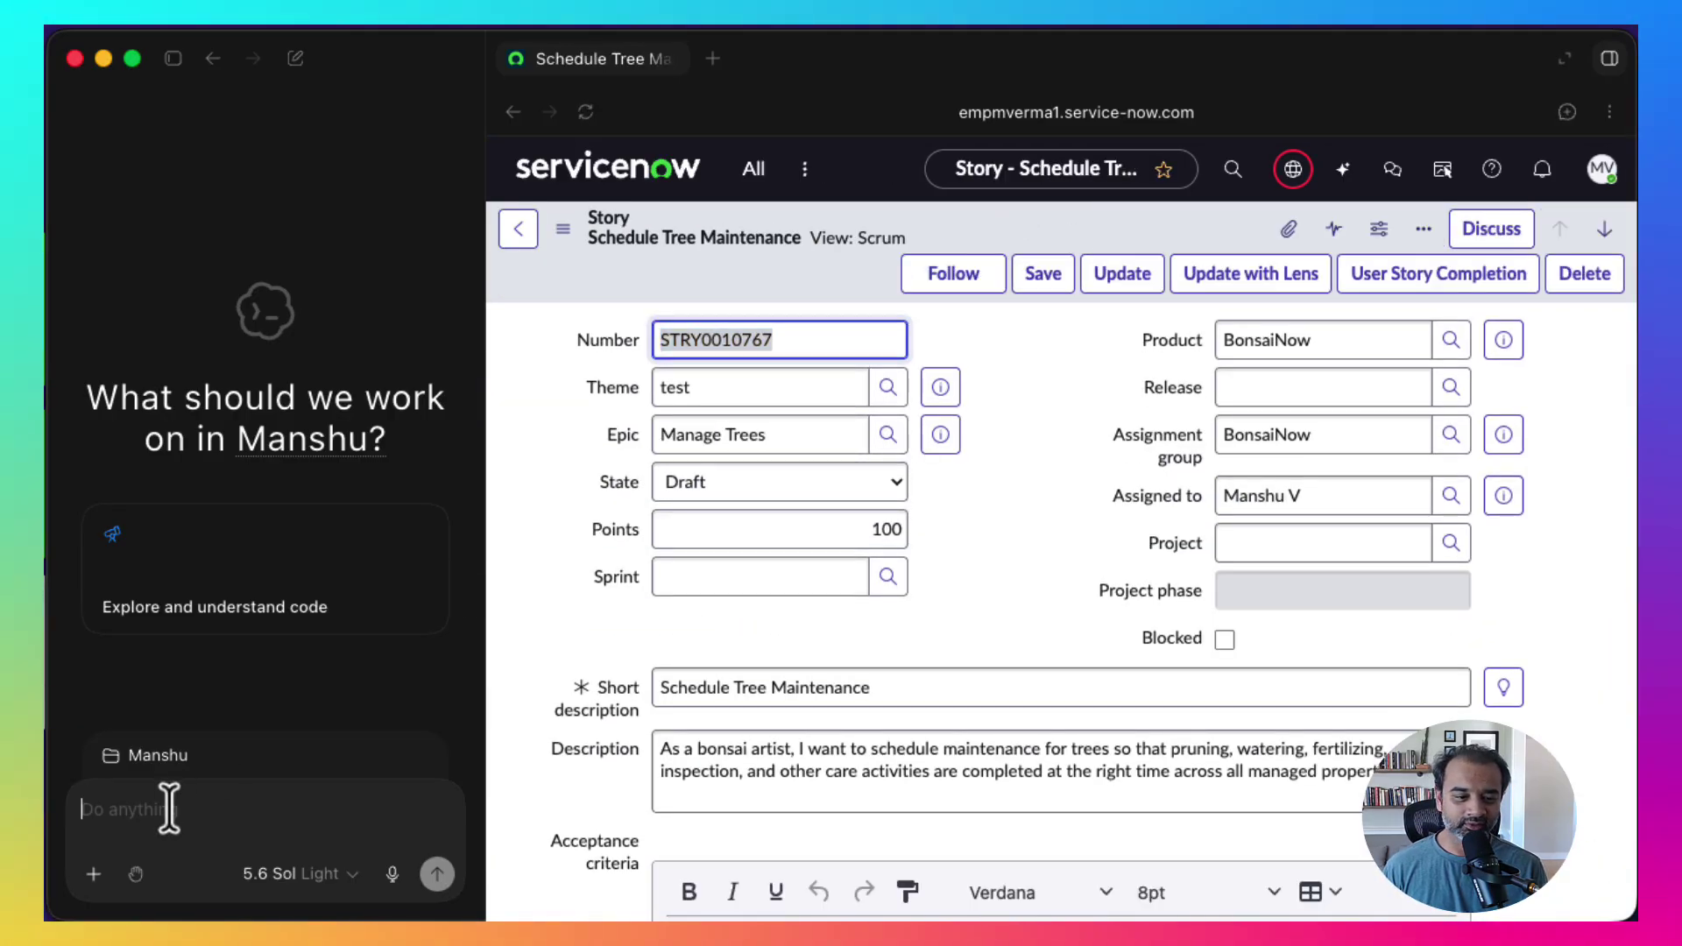
{"action": "type", "text": "Look at the user sto"}
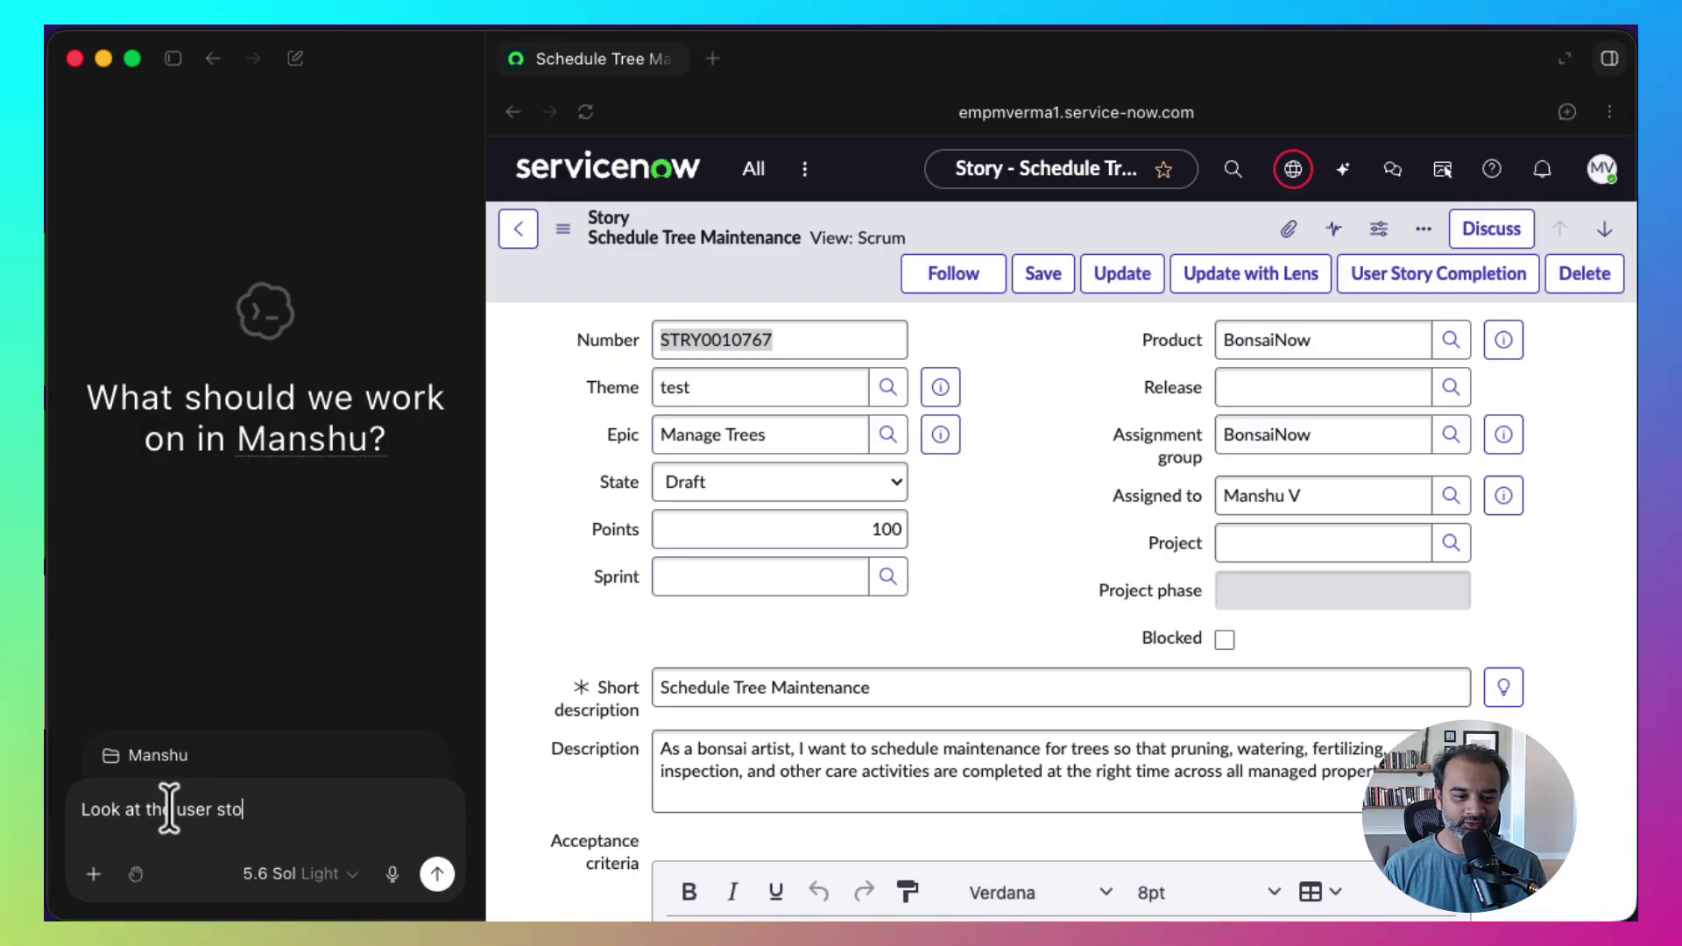
{"action": "type", "text": "n "}
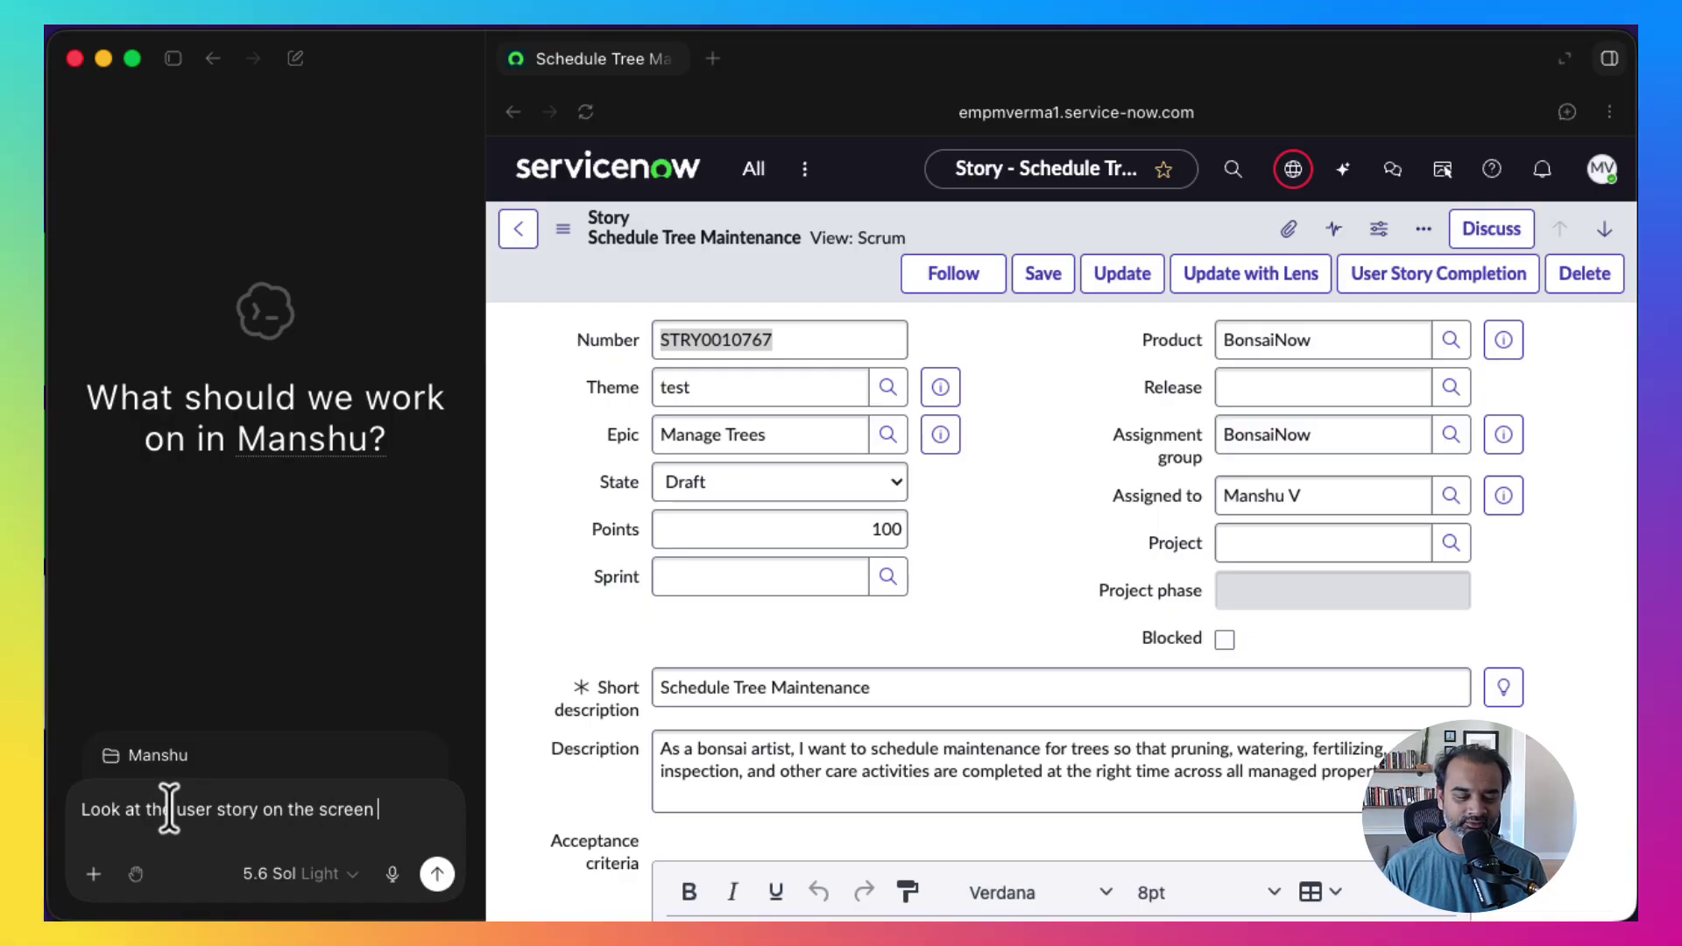
{"action": "type", "text": "adn u"}
{"action": "key", "text": "BackSpace"}
{"action": "key", "text": "BackSpace"}
{"action": "key", "text": "BackSpace"}
{"action": "key", "text": "BackSpace"}
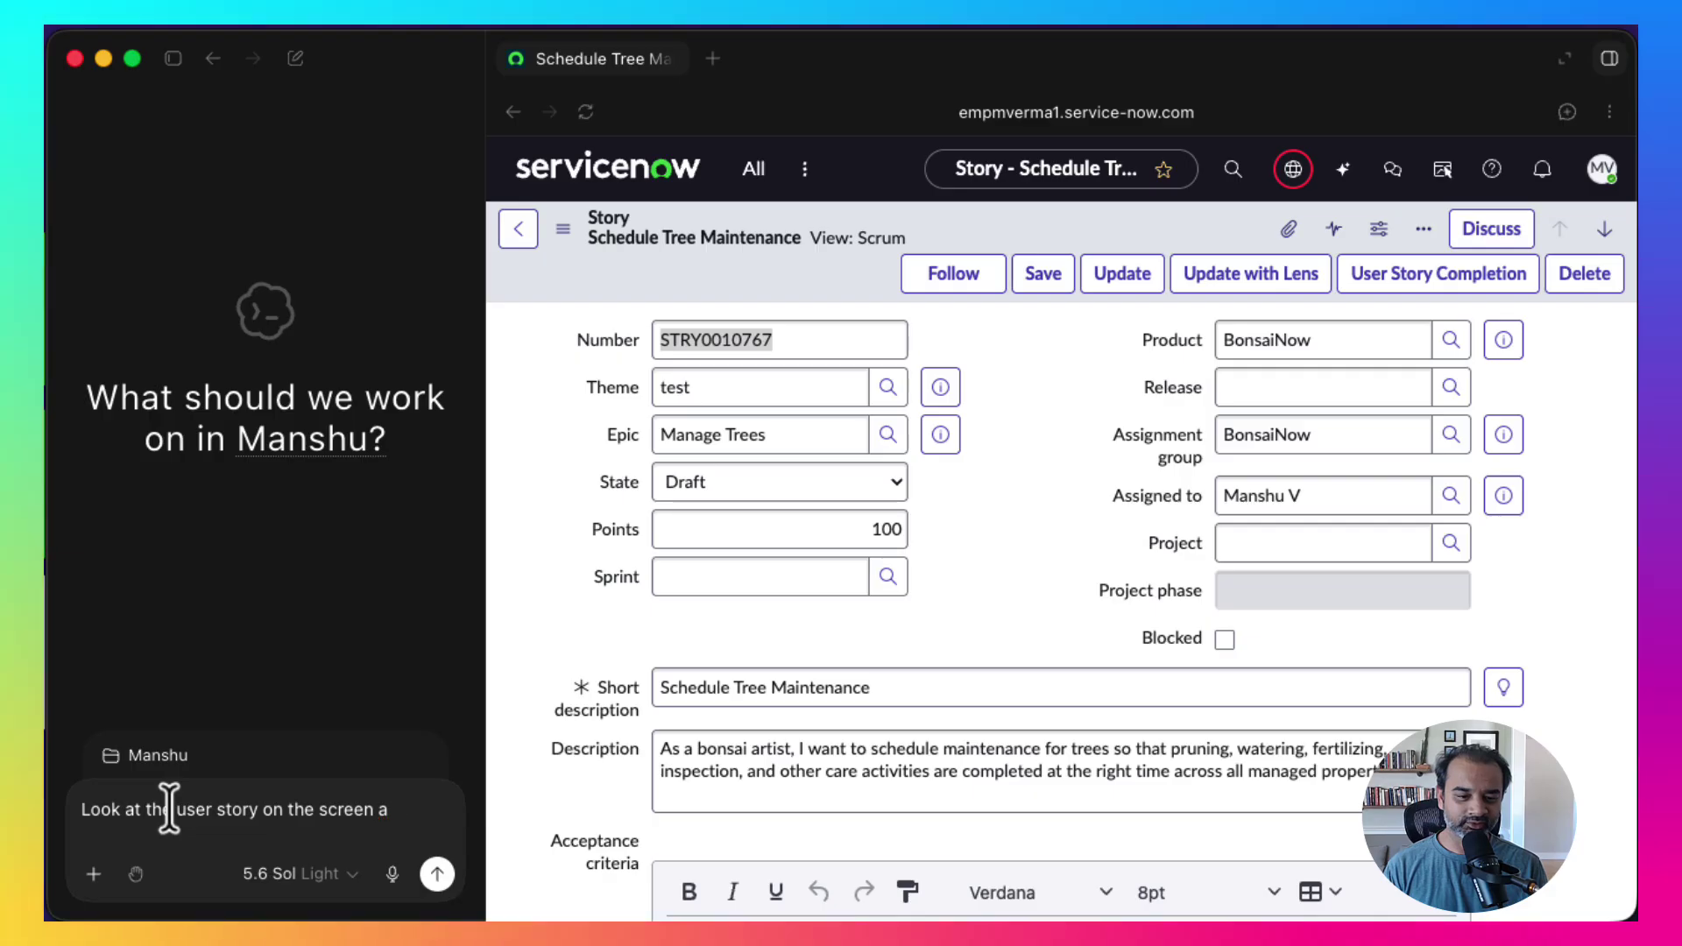
- Complete and send the prompt: "and use the same metadata to create another one about reminding the user that they should fertilize their trees in time."
{"action": "type", "text": "nd use the same "}
{"action": "type", "text": "metadata to create anot"}
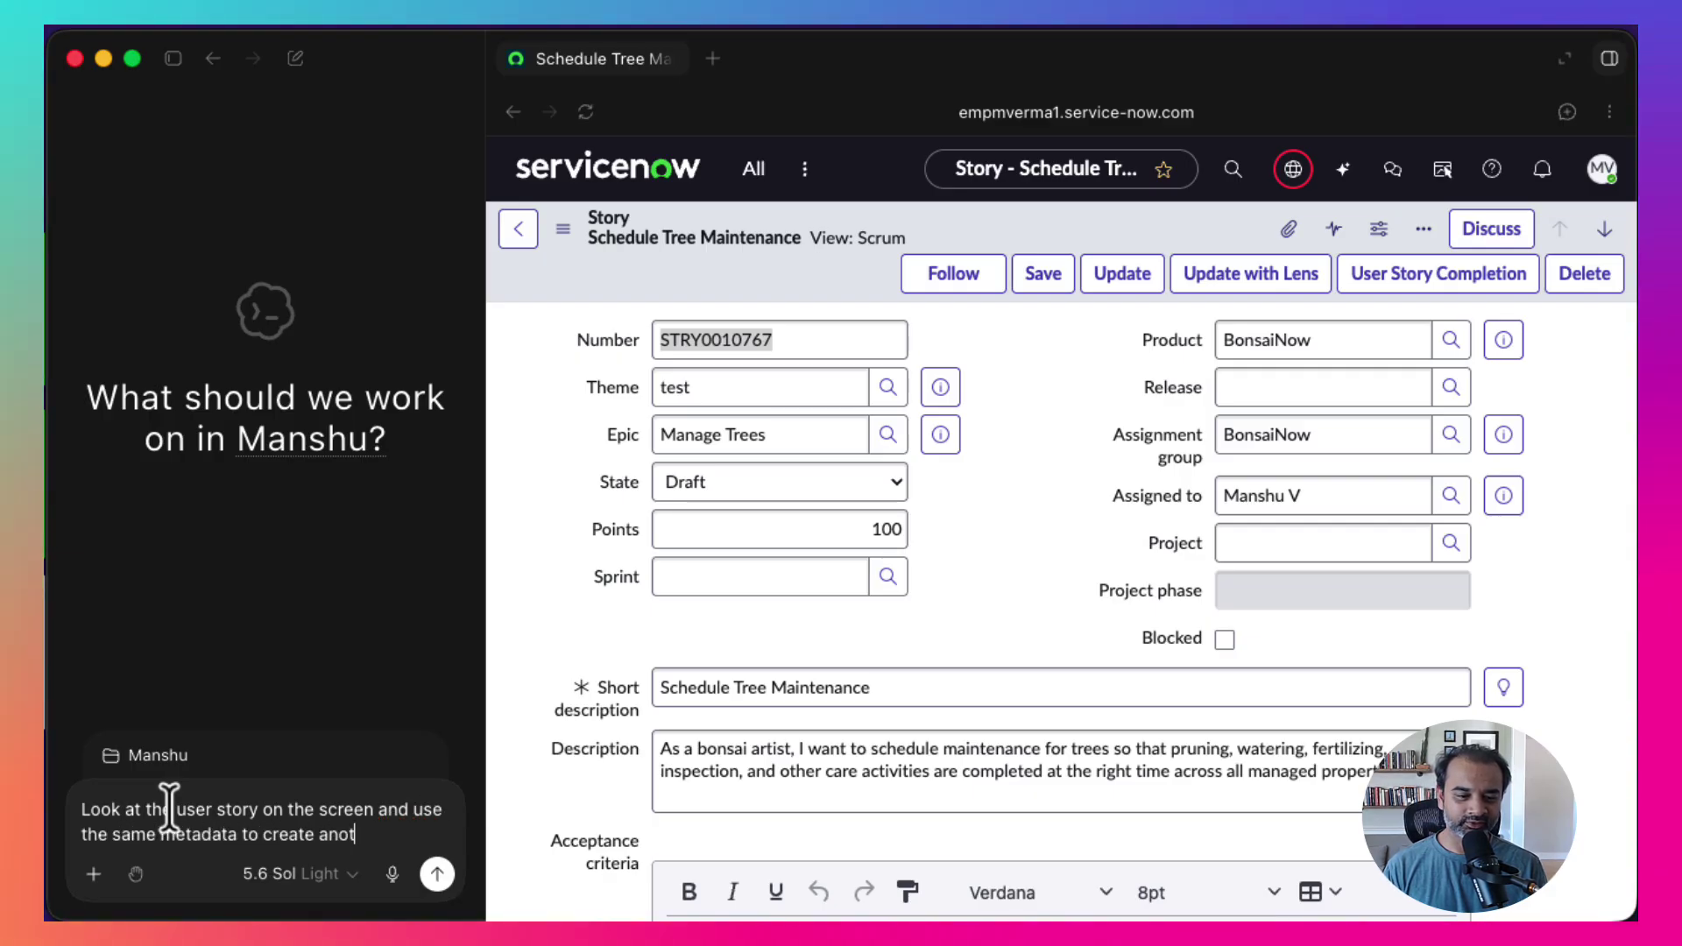
{"action": "type", "text": "ehe"}
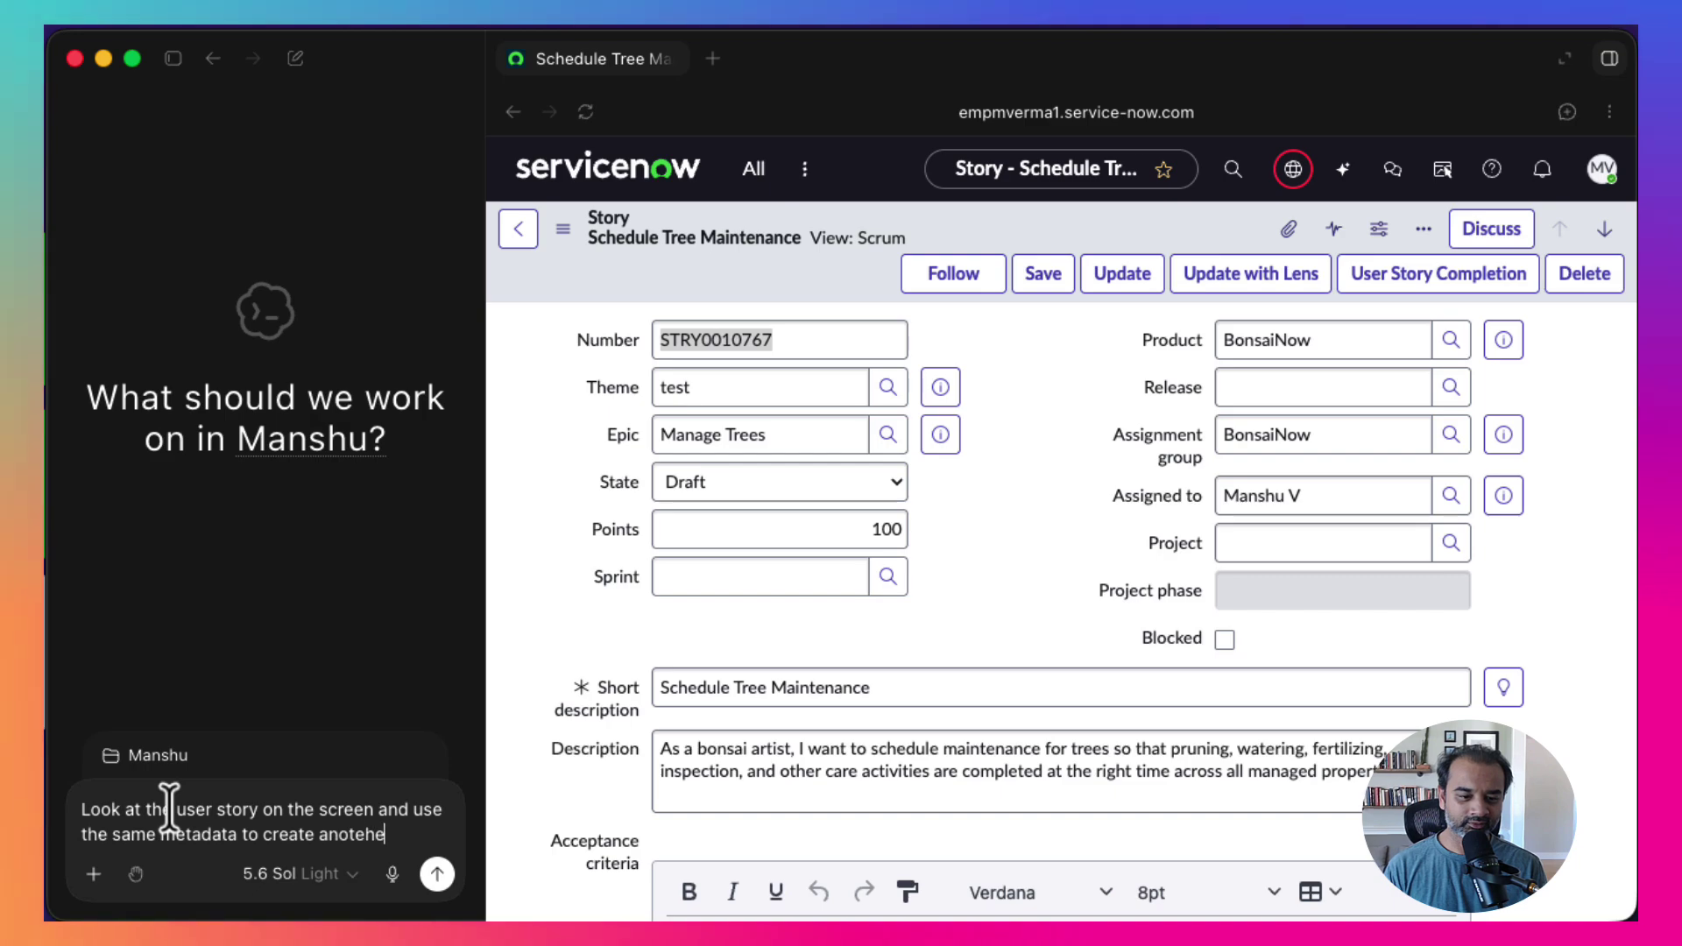
{"action": "key", "text": "BackSpace"}
{"action": "key", "text": "BackSpace"}
{"action": "key", "text": "BackSpace"}
{"action": "type", "text": "her one about remin"}
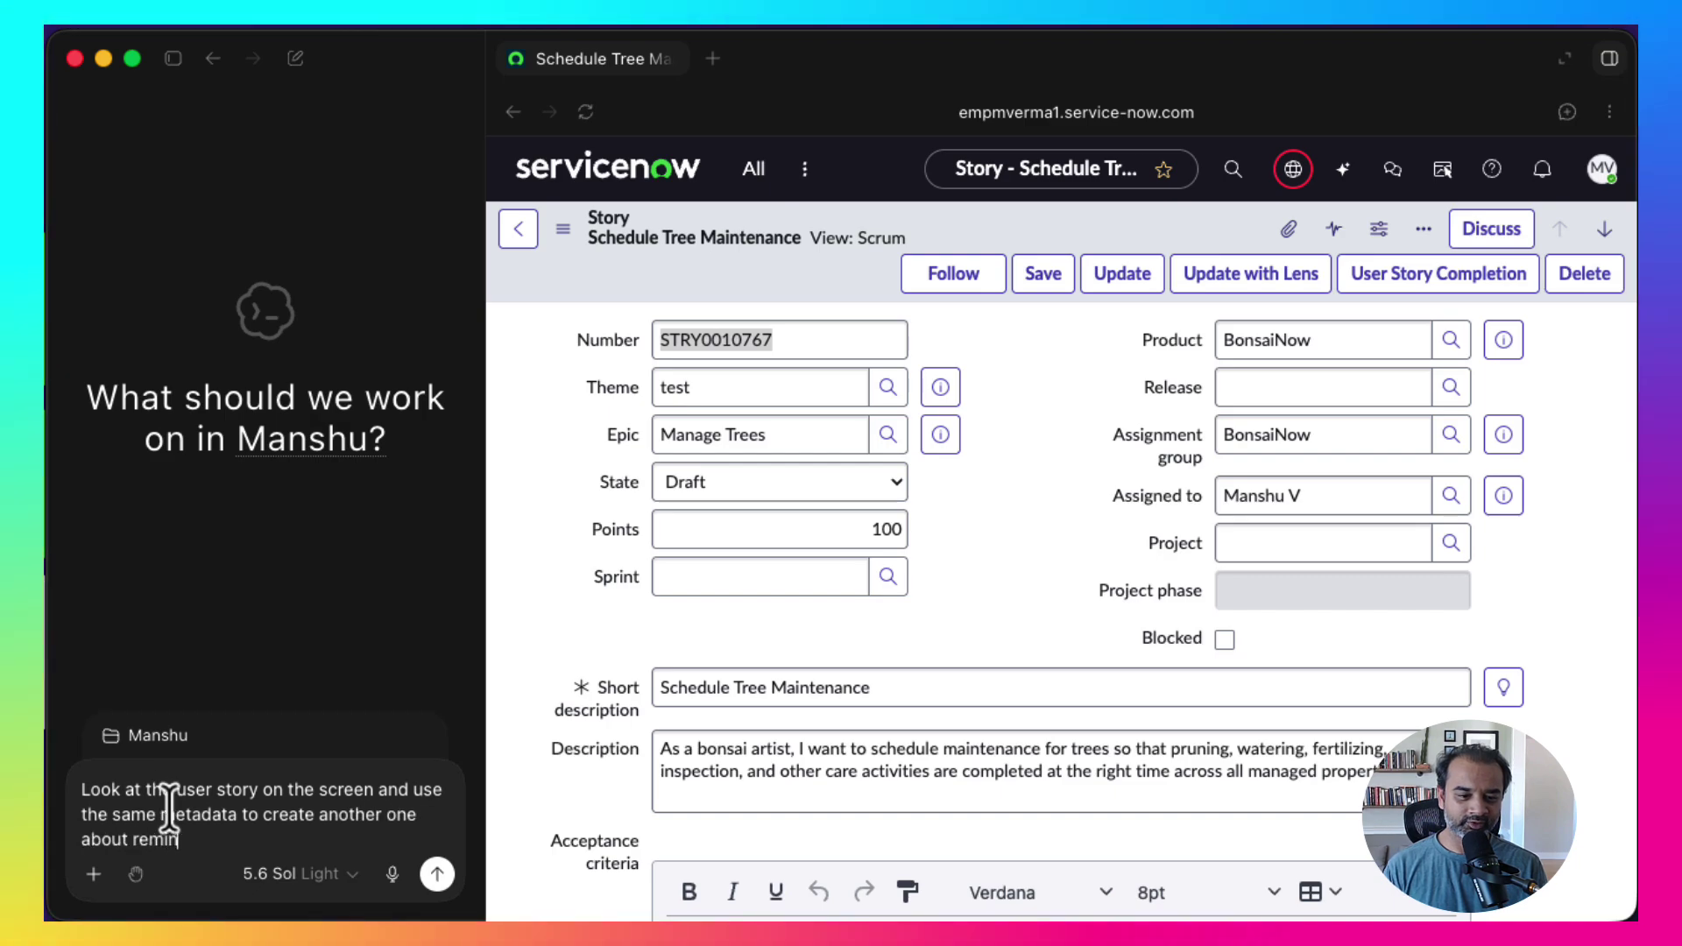
{"action": "type", "text": "ding the user that "}
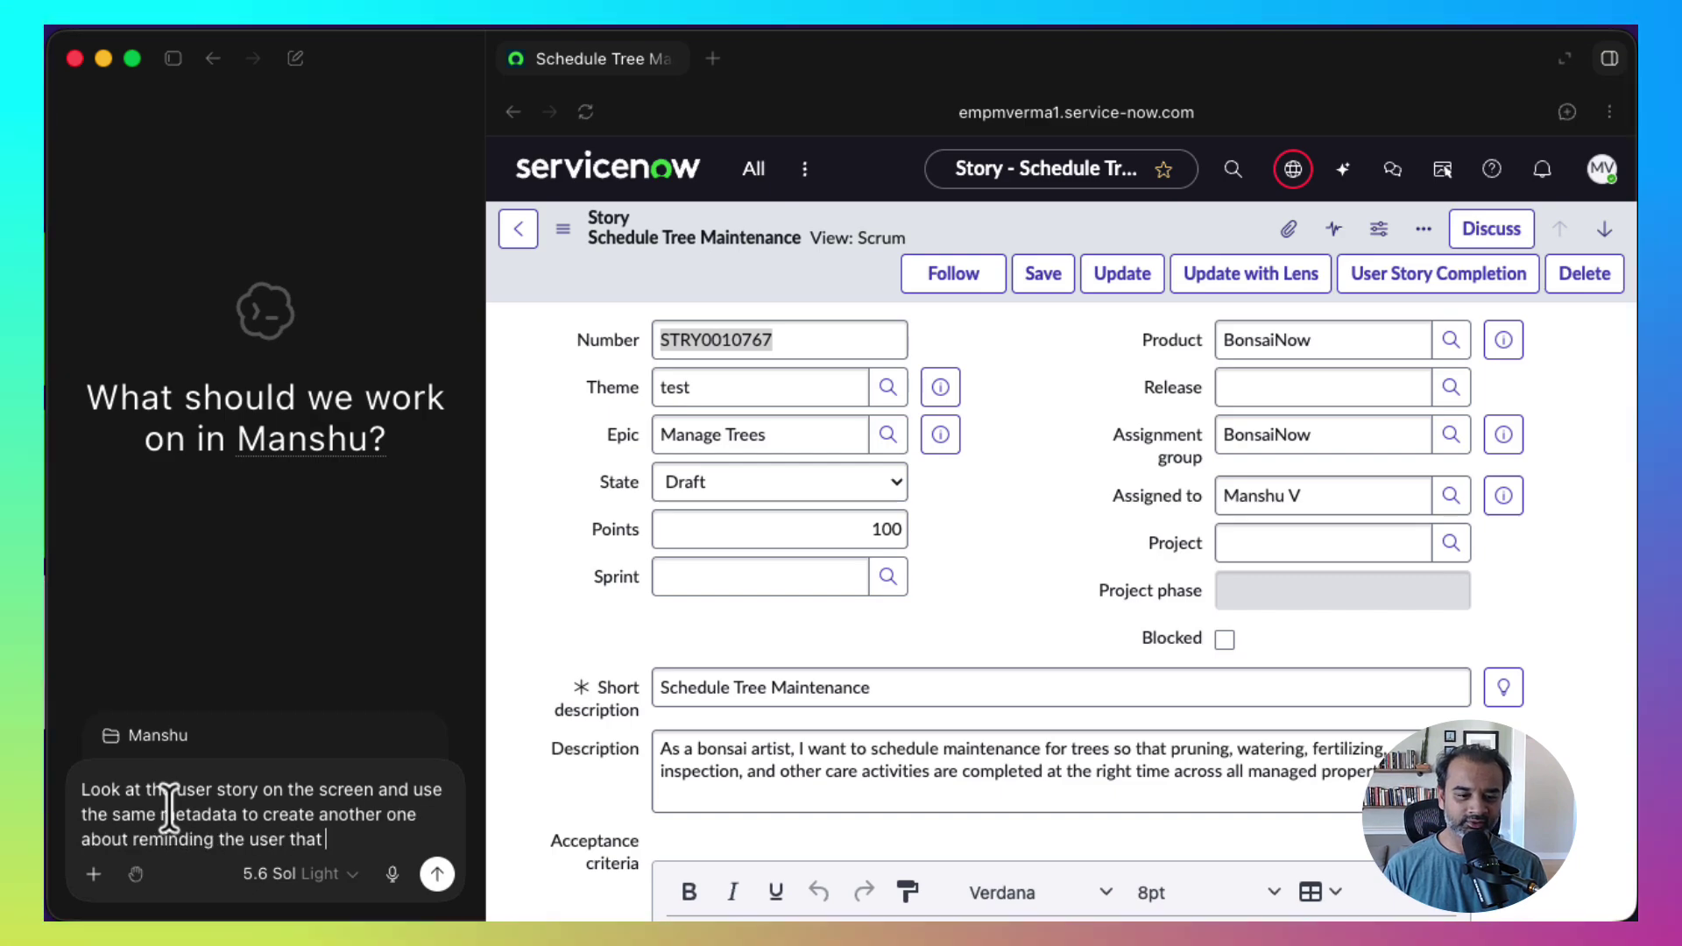
{"action": "type", "text": "they should fertilize their trees in time."}
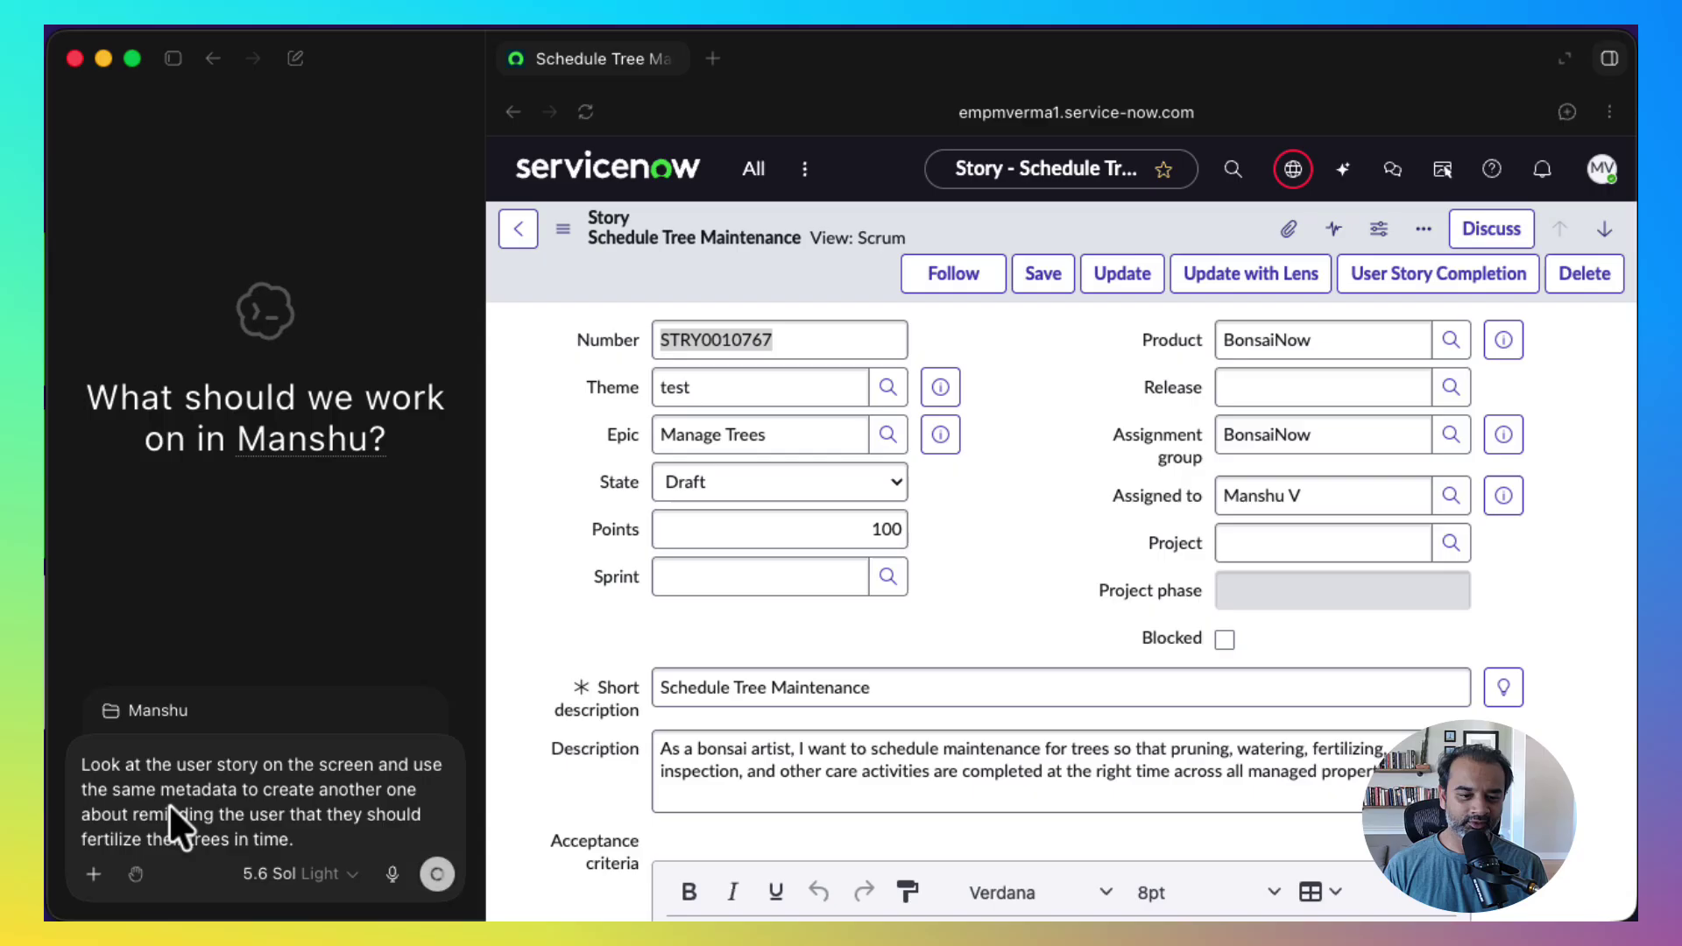
{"action": "key", "text": "Return"}
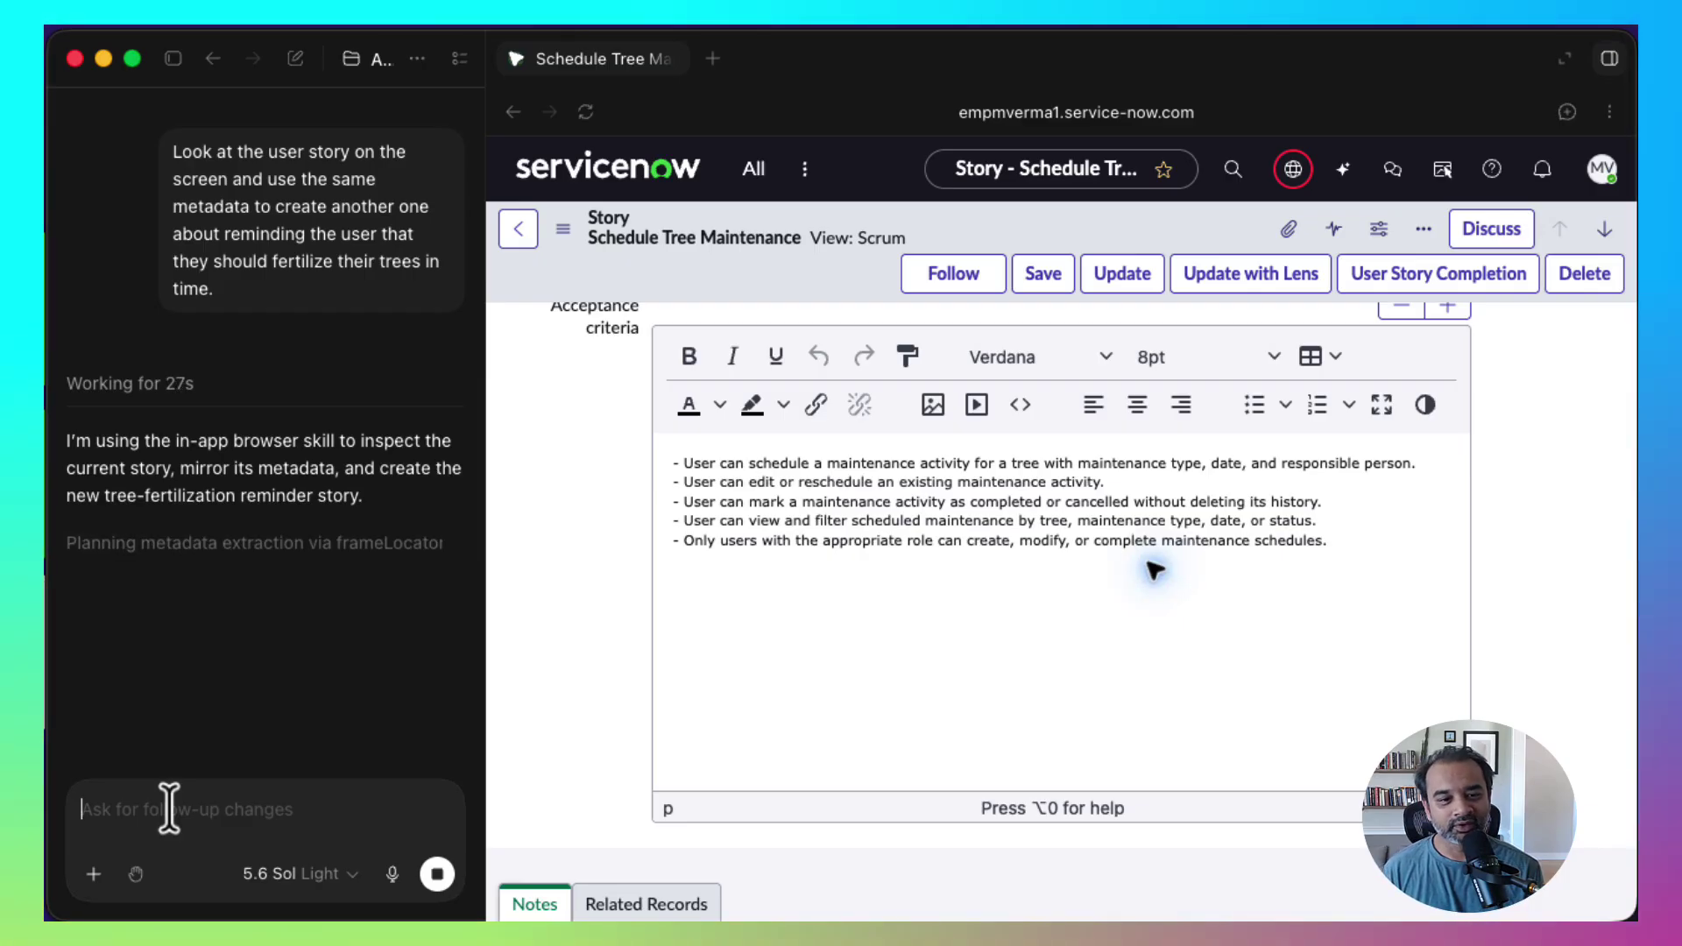
- Check the browser tabs the agent opened and open the story "Remind Users to Fertilize Trees on Time" from the Stories list
{"action": "left_click", "coordinate": [169, 806]}
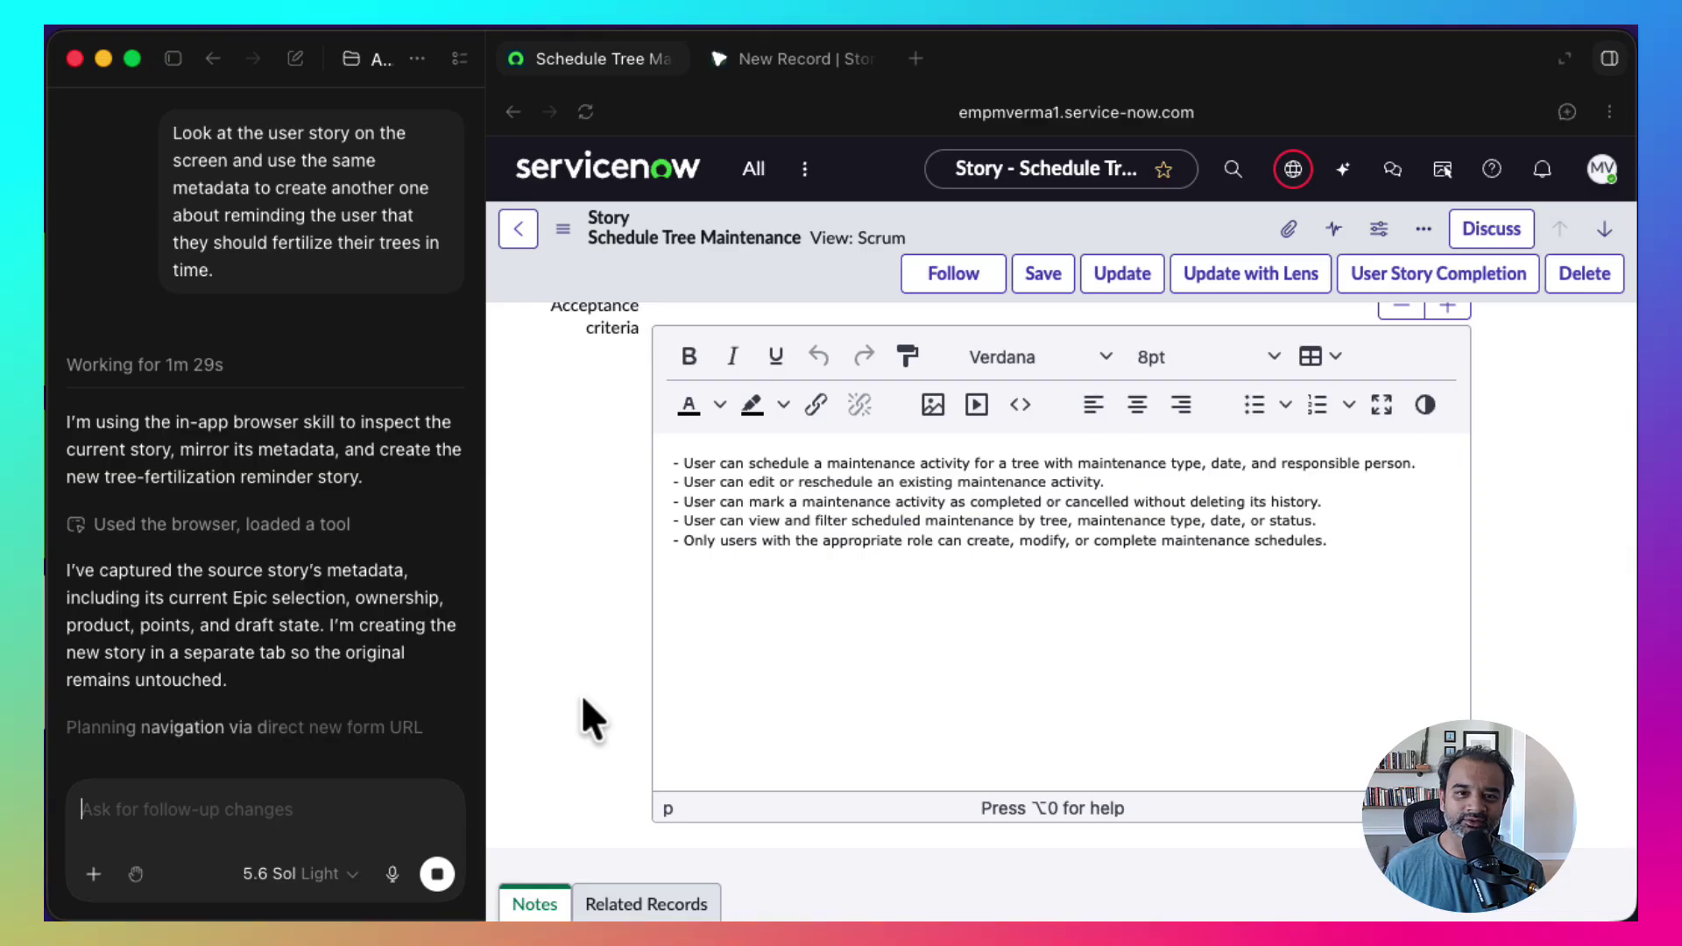
{"action": "left_click", "coordinate": [791, 53]}
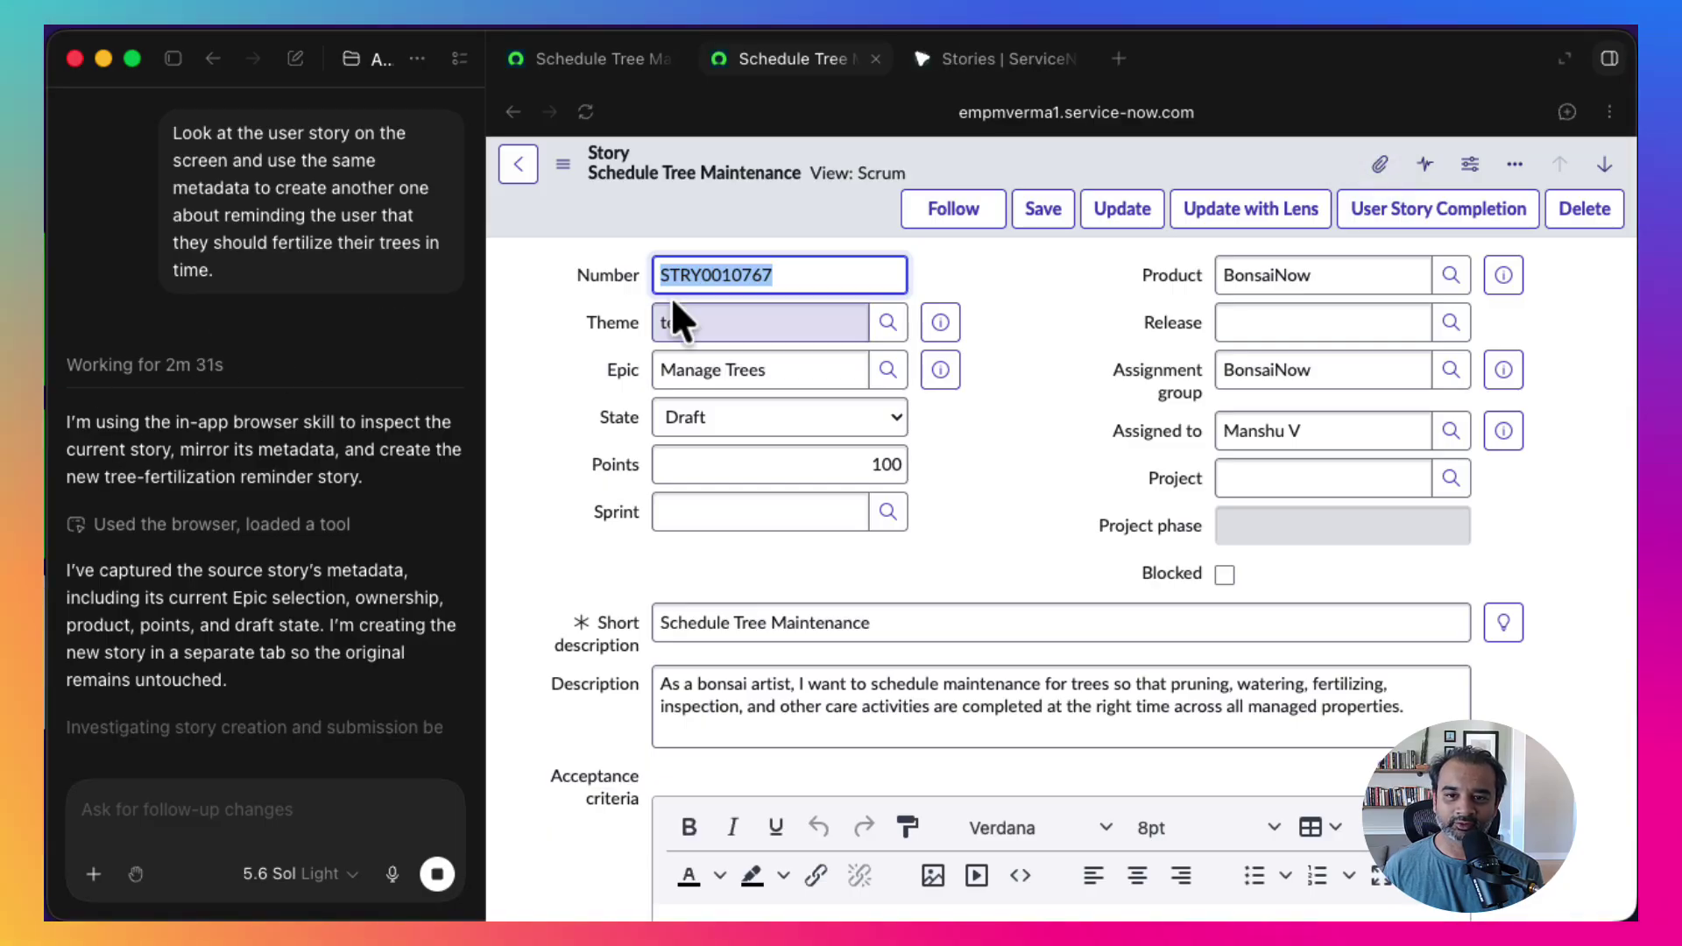
{"action": "left_click", "coordinate": [981, 60]}
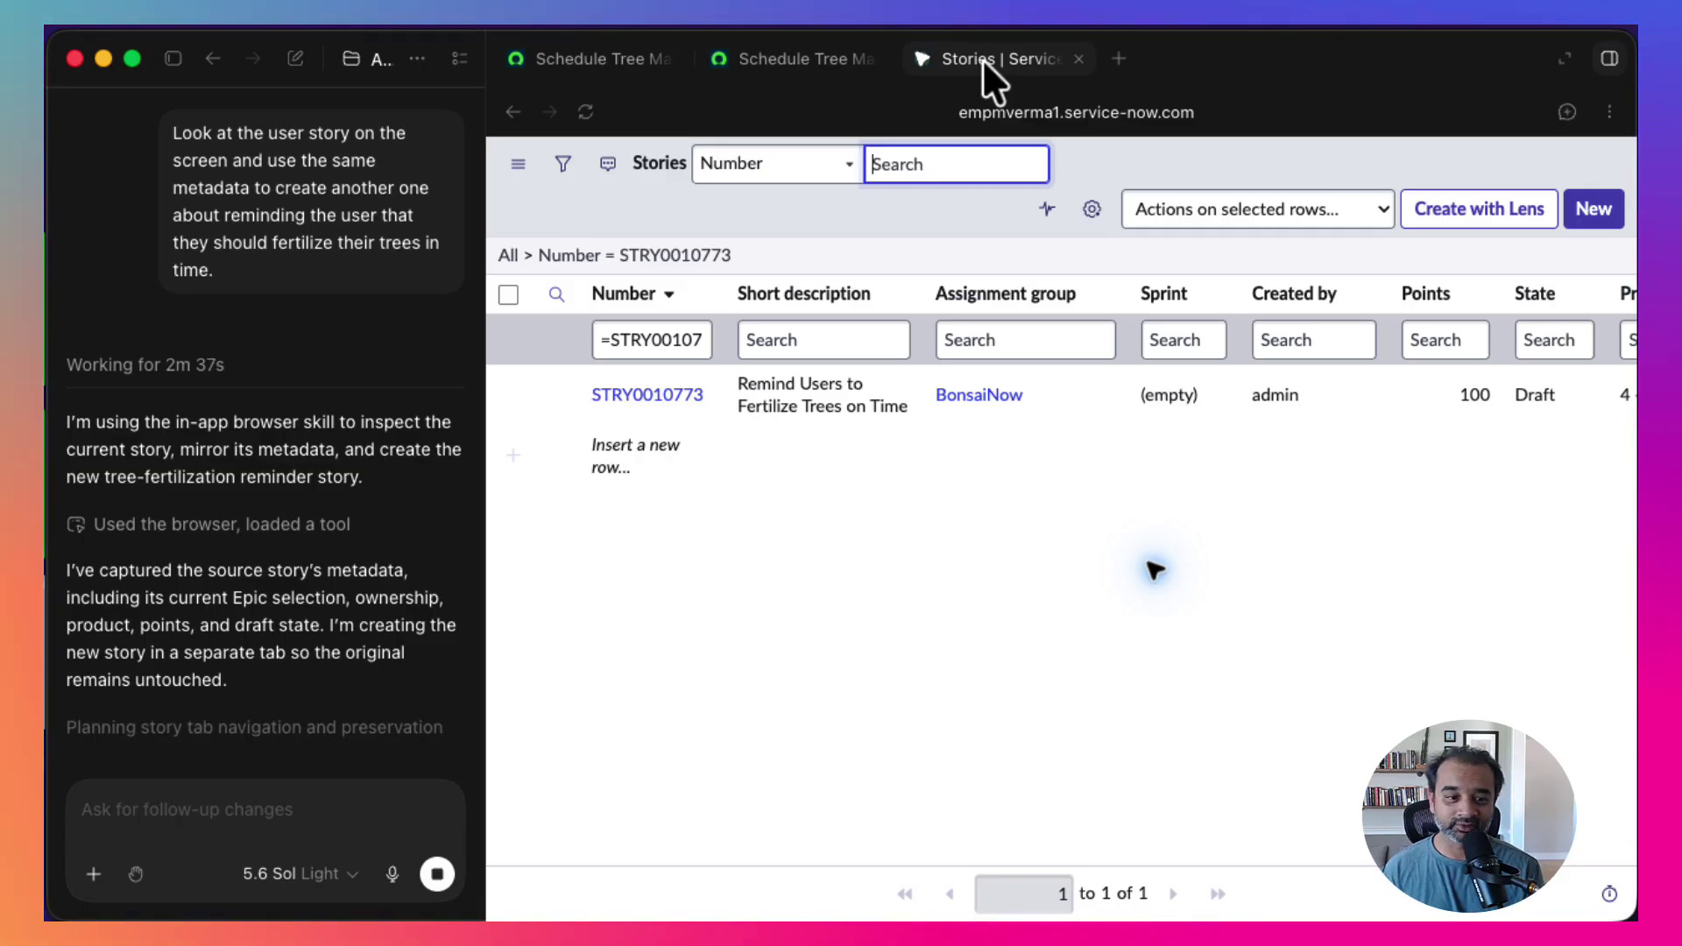
{"action": "left_click", "coordinate": [652, 396]}
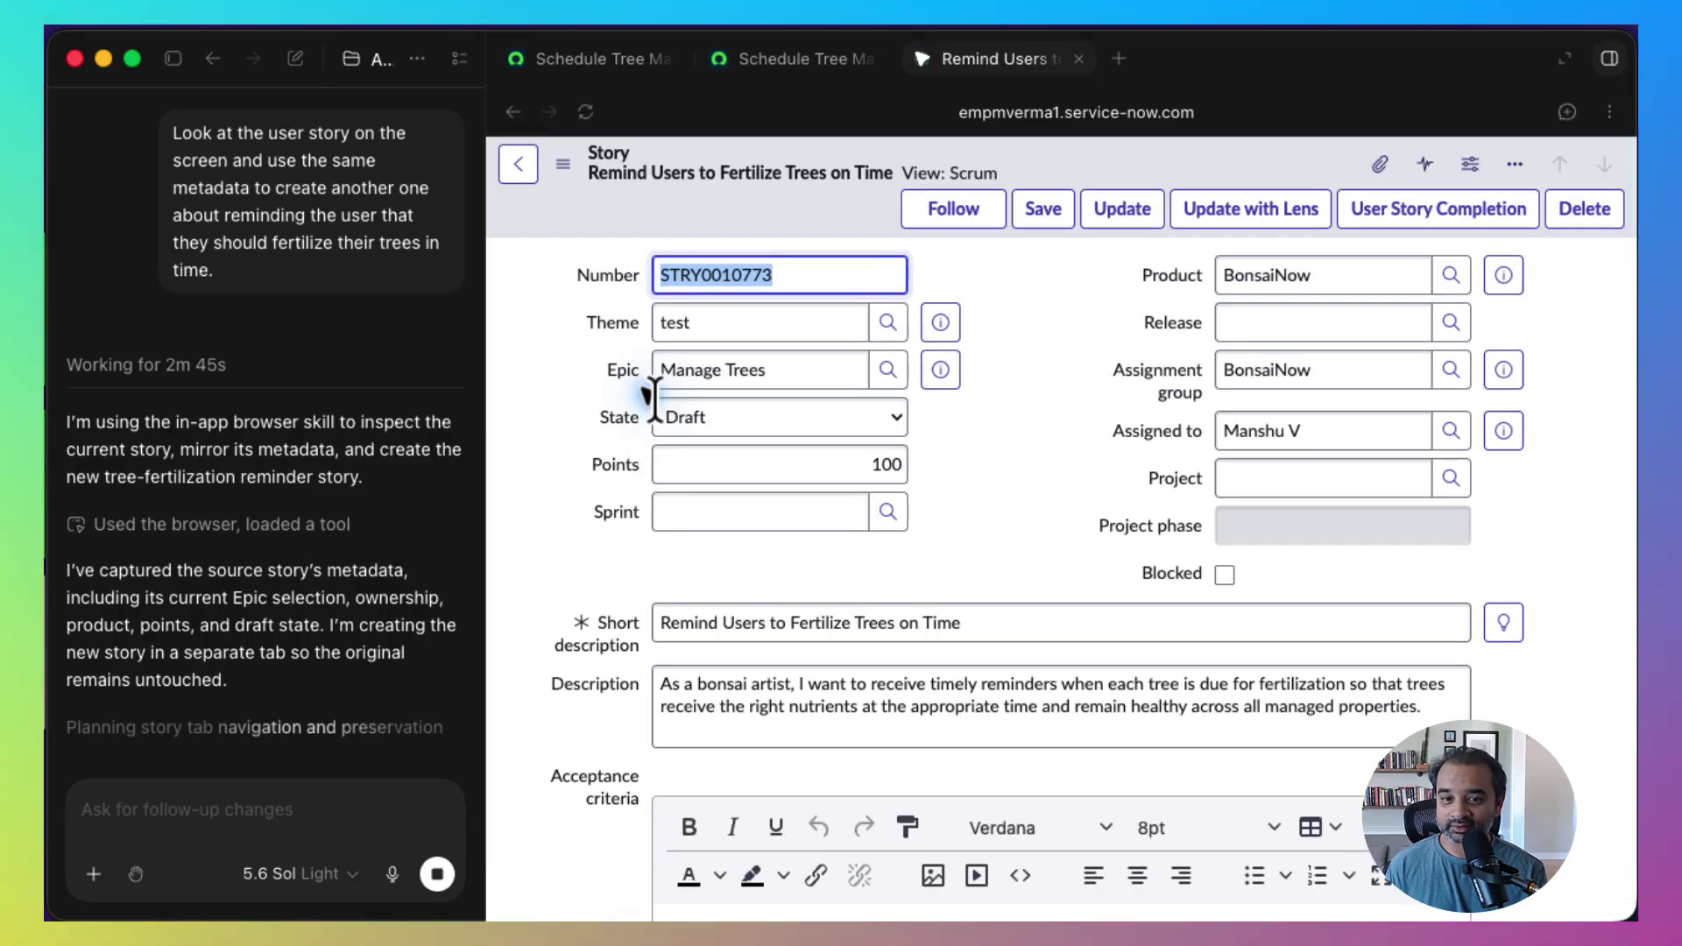